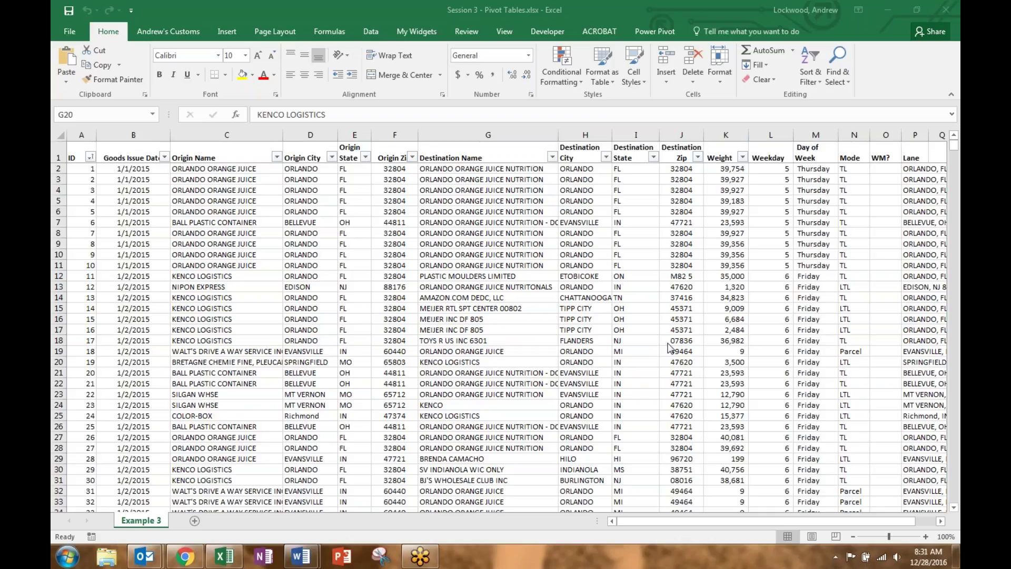
# Create a PivotTable on a new worksheet from the entire Example 3 shipment data range.
pyautogui.click(506, 317)
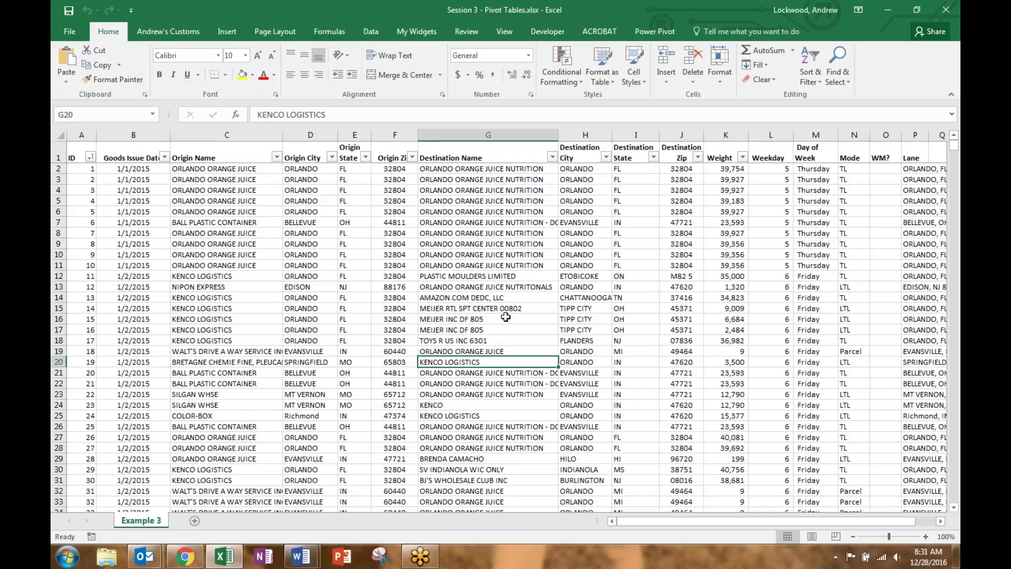
pyautogui.moveTo(801, 519); pyautogui.dragTo(833, 517)
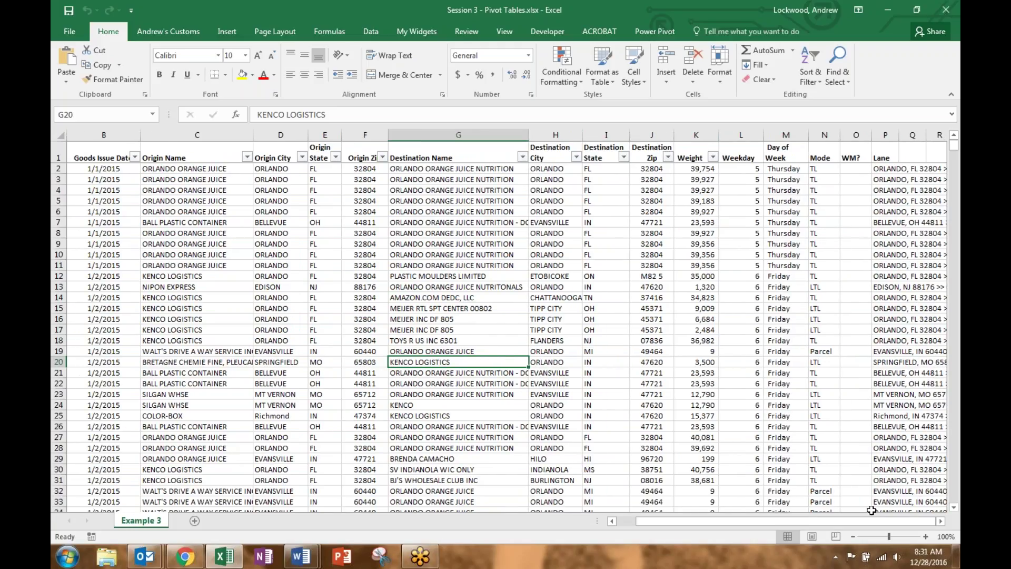
pyautogui.moveTo(865, 521); pyautogui.dragTo(846, 521)
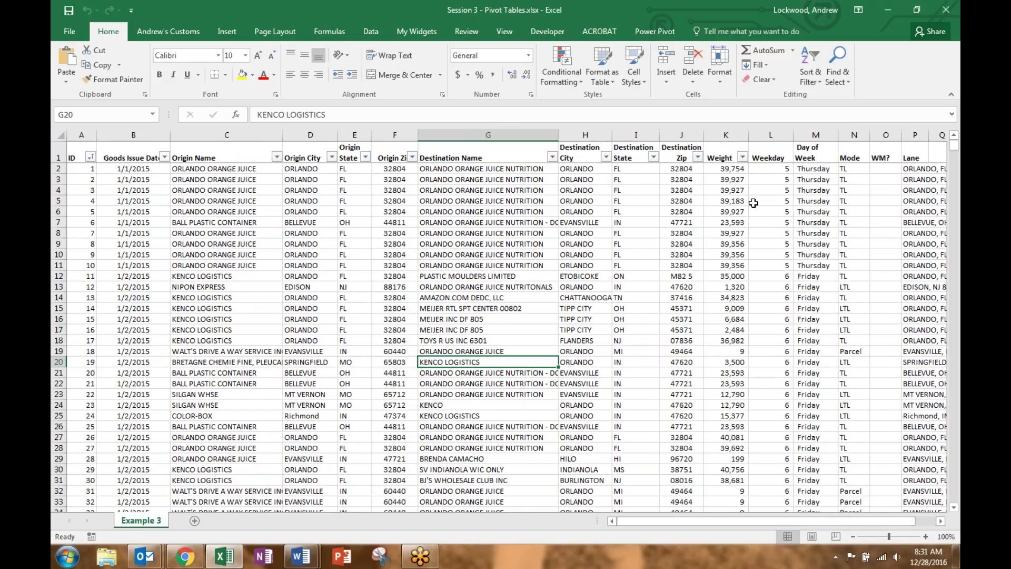
pyautogui.click(415, 297)
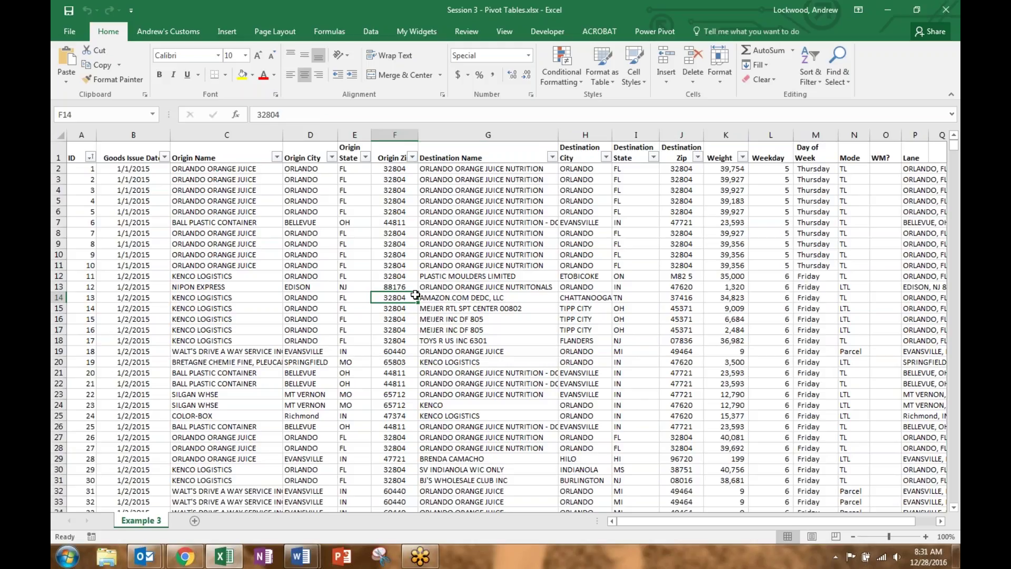
pyautogui.hotkey('ctrl', 'a')
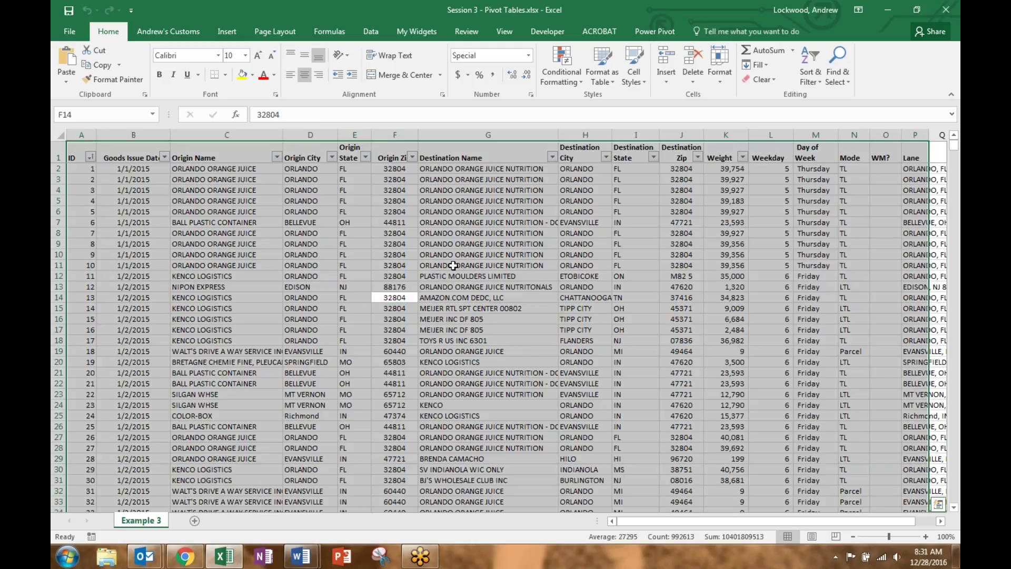
pyautogui.click(227, 33)
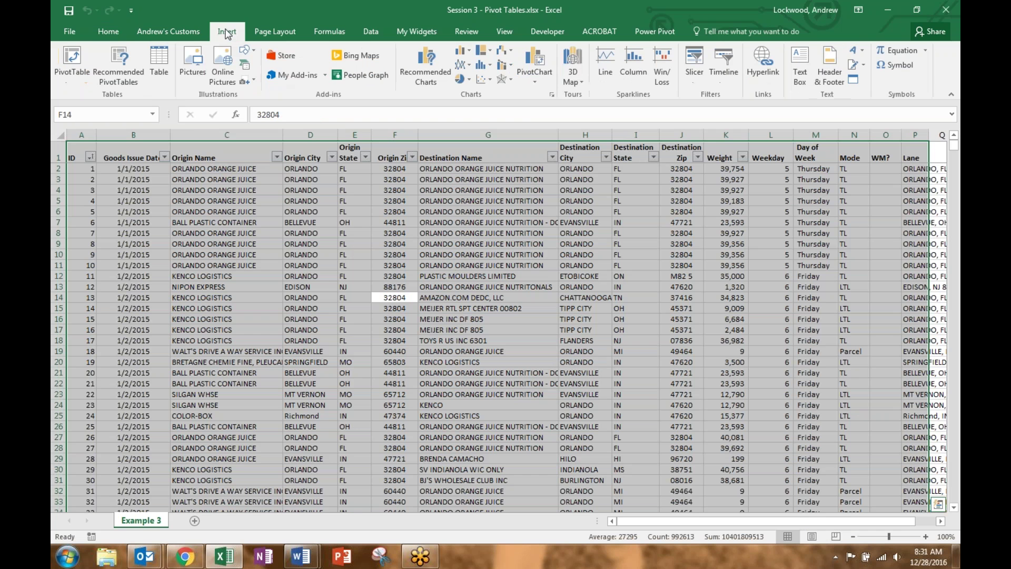
pyautogui.click(77, 72)
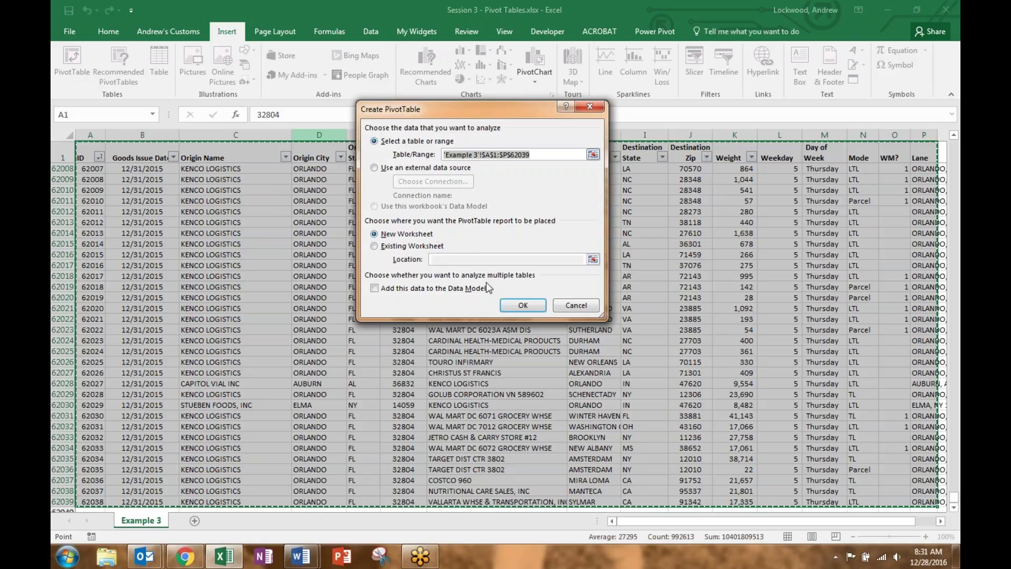
pyautogui.click(524, 311)
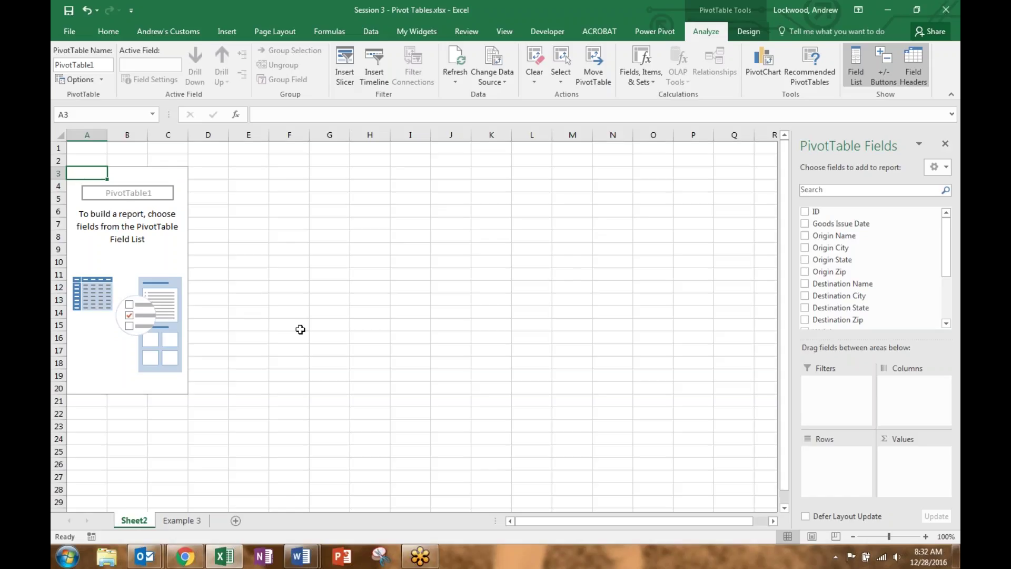
pyautogui.rightClick(87, 173)
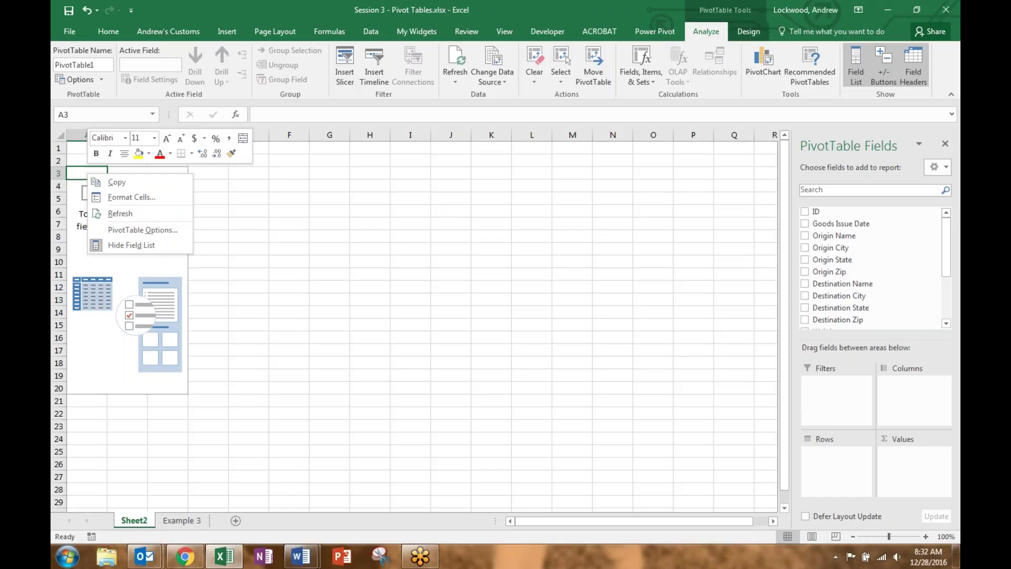
pyautogui.click(113, 231)
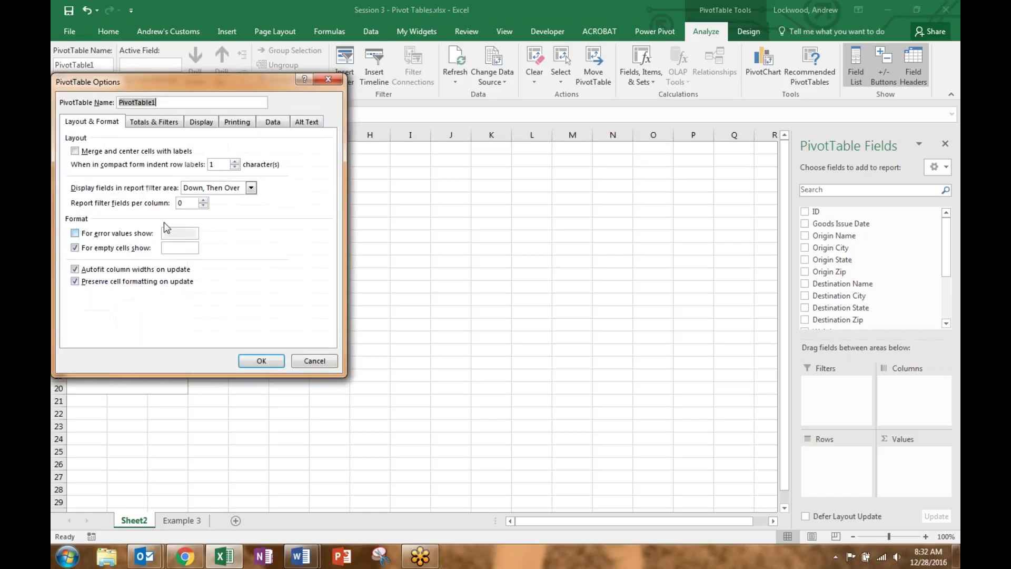
pyautogui.click(270, 123)
pyautogui.click(208, 123)
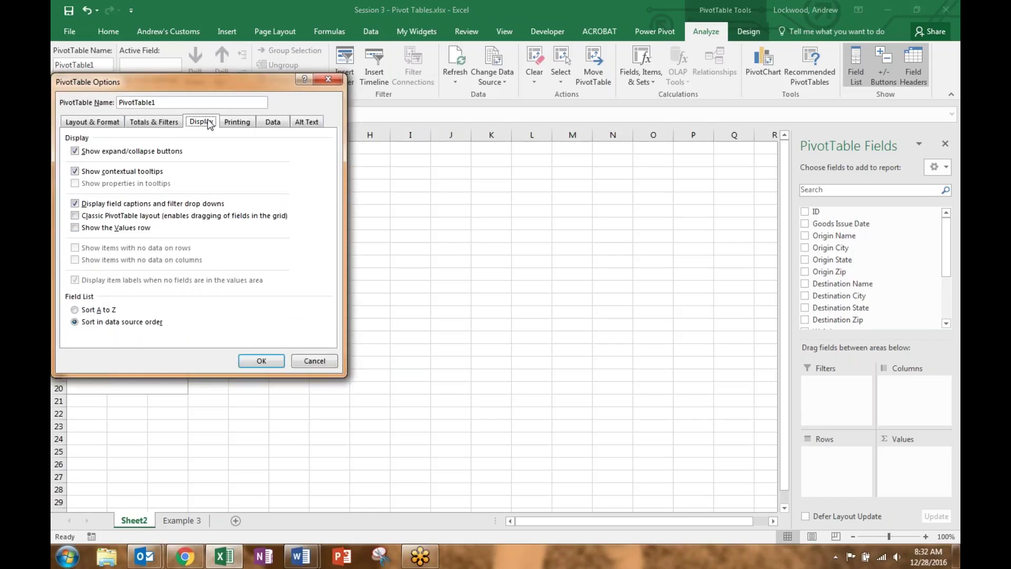
pyautogui.click(75, 215)
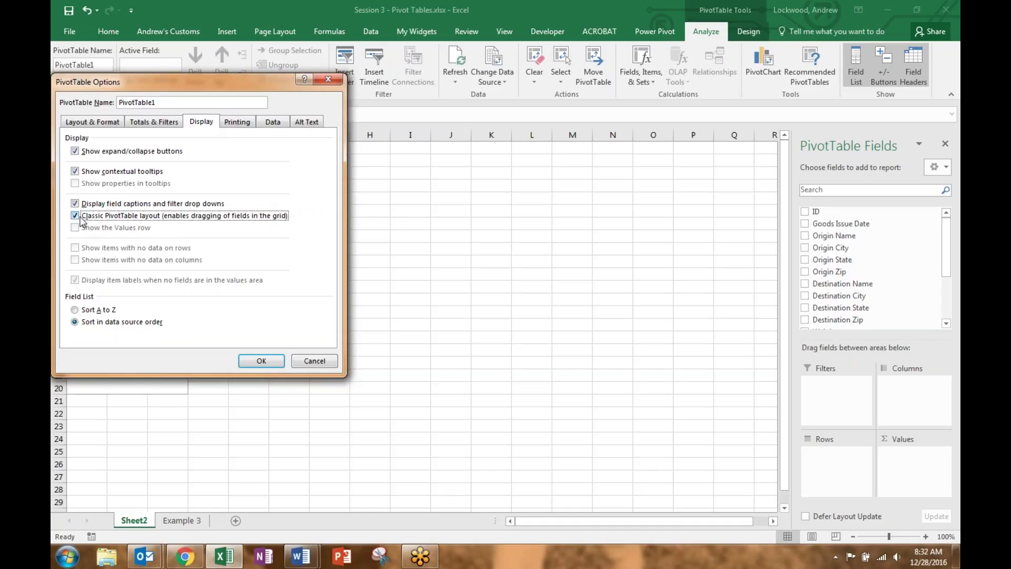
pyautogui.click(77, 216)
pyautogui.click(314, 362)
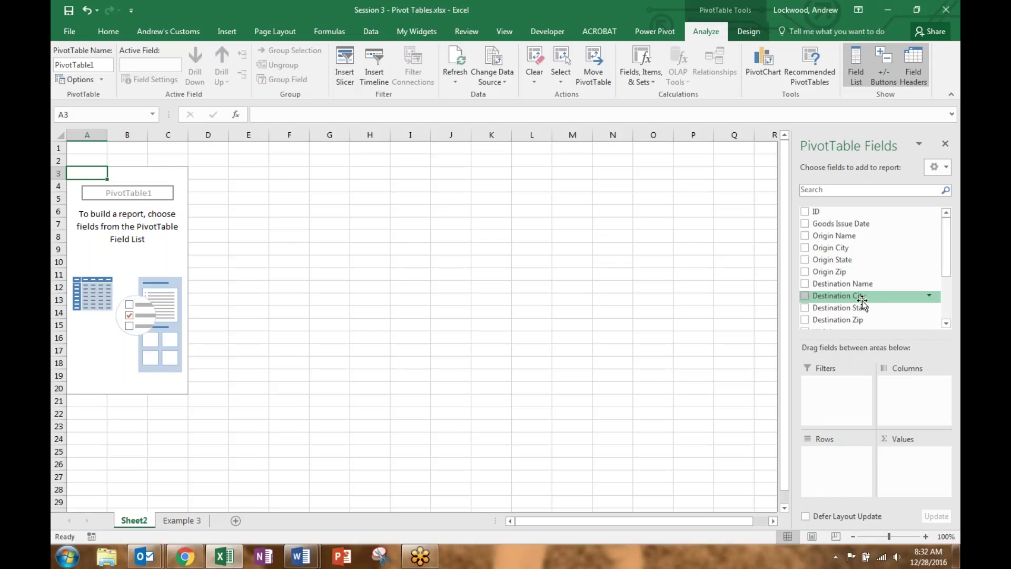
# Add Destination City to the PivotTable's rows and WM? to its report filters.
pyautogui.moveTo(861, 299); pyautogui.dragTo(841, 461)
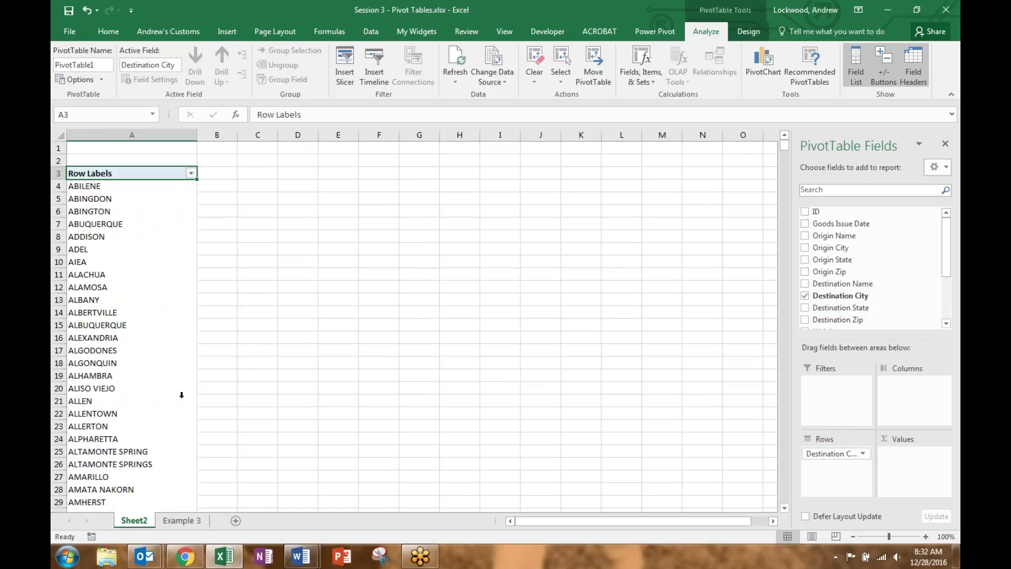
pyautogui.moveTo(946, 235); pyautogui.dragTo(947, 290)
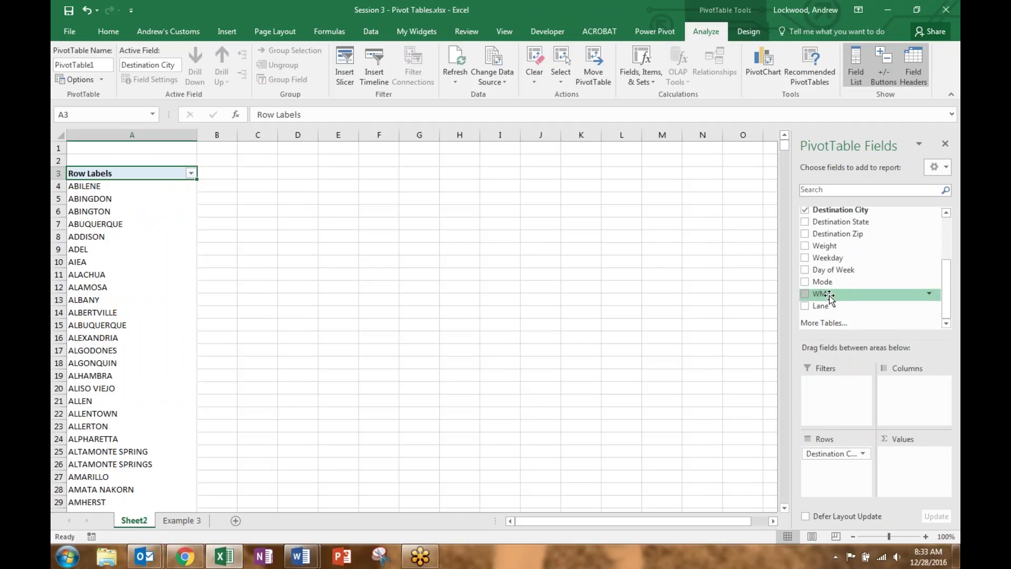
pyautogui.moveTo(829, 295); pyautogui.dragTo(817, 402)
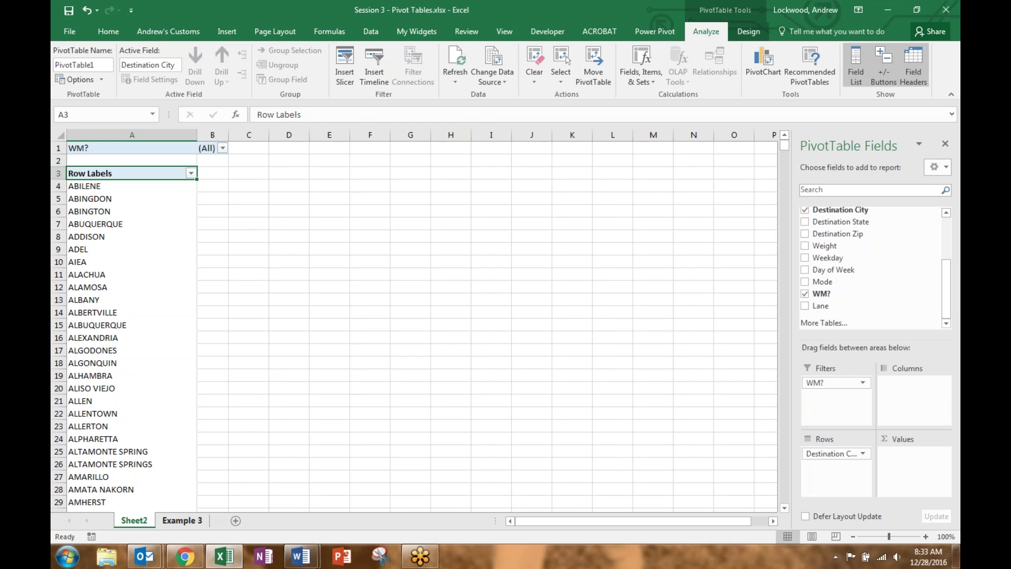
# Check the WM? formula in the Example 3 source data, and filter the PivotTable to WM? value 1.
pyautogui.click(180, 520)
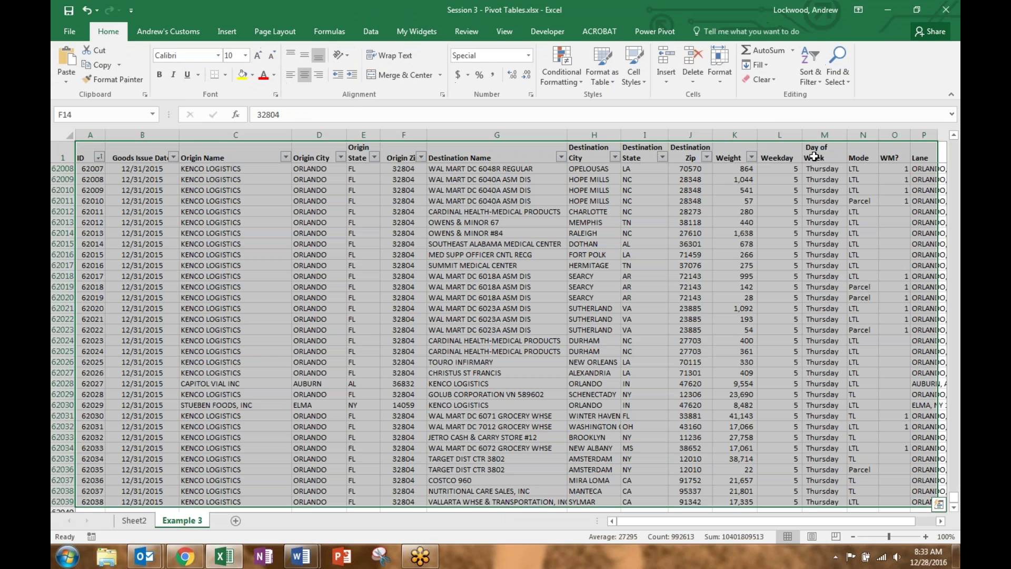
pyautogui.click(891, 168)
pyautogui.scroll(3, 884, 185)
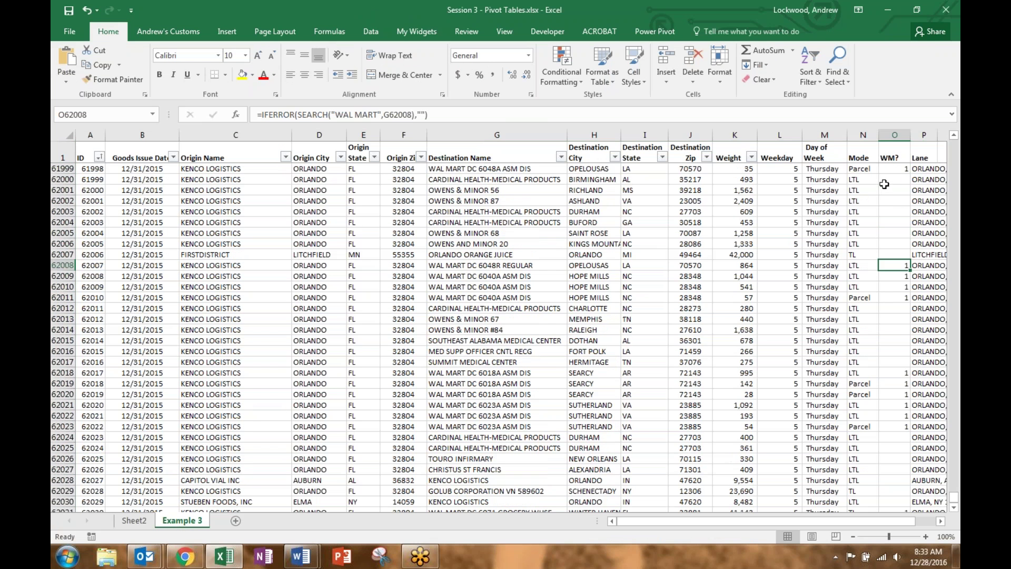
pyautogui.click(62, 264)
pyautogui.click(134, 520)
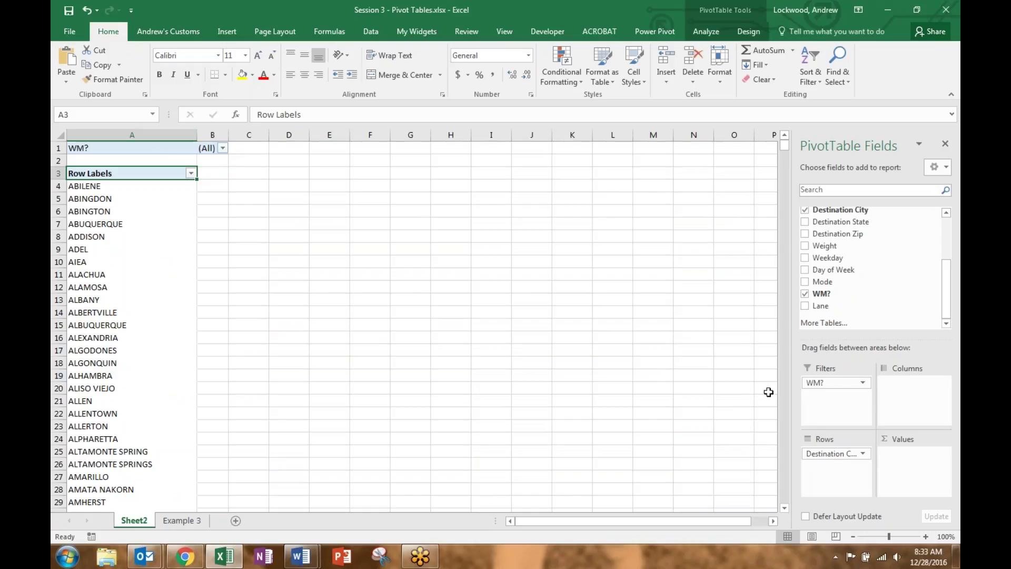
pyautogui.click(223, 147)
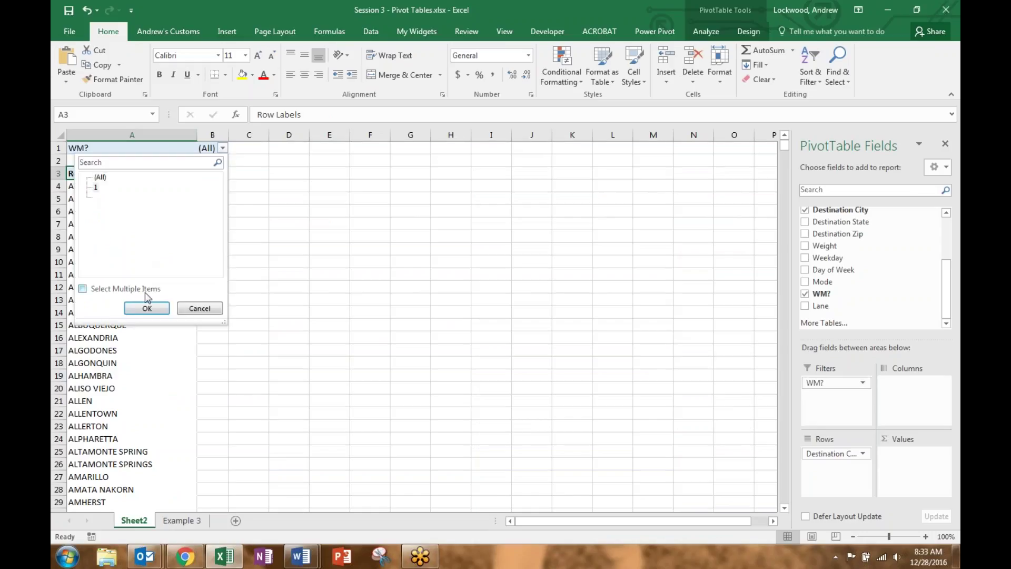
pyautogui.click(148, 309)
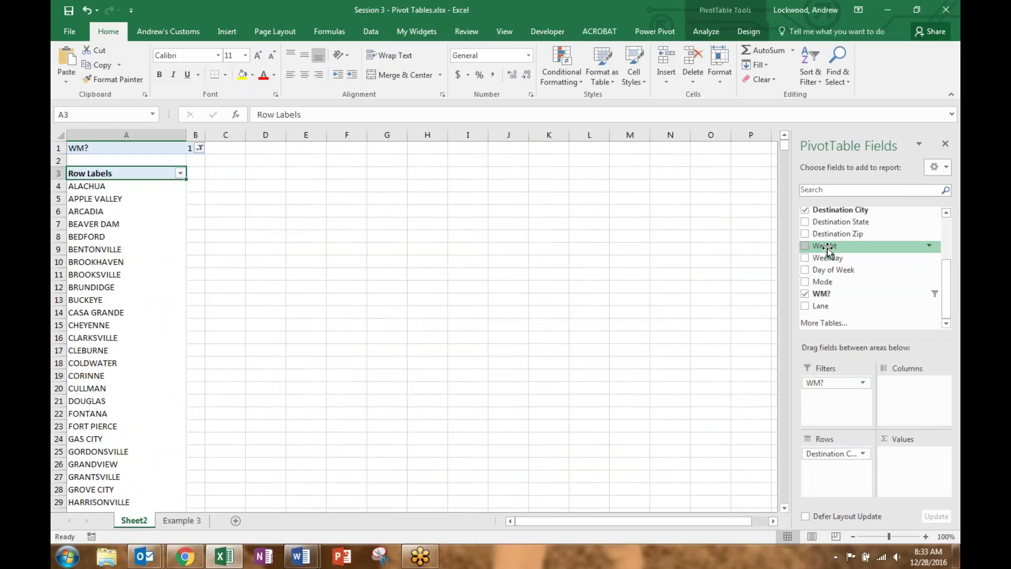
# Add Weight to the PivotTable's values and choose Sum as its calculation in the value field settings.
pyautogui.moveTo(856, 246); pyautogui.dragTo(903, 462)
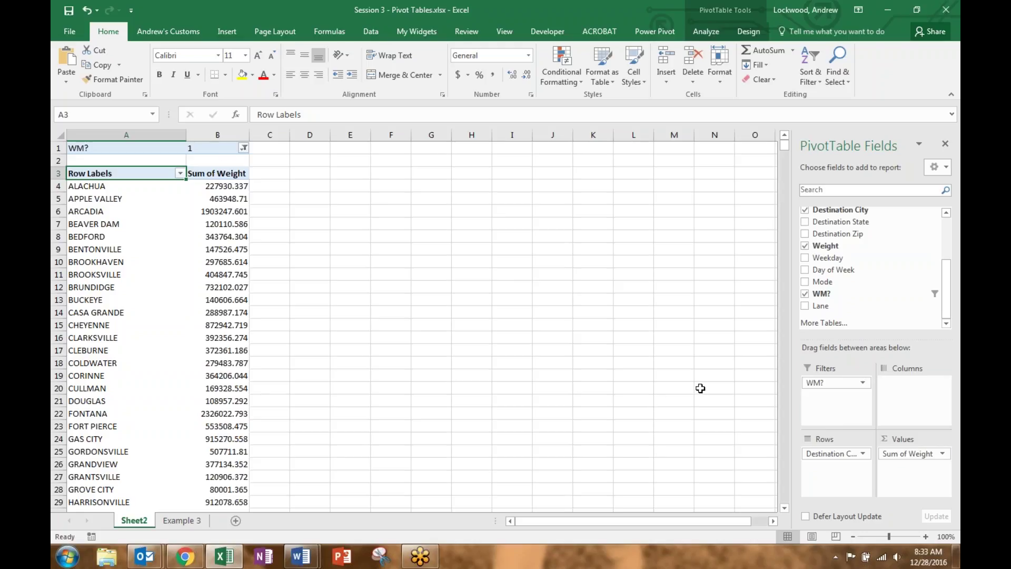
pyautogui.click(942, 454)
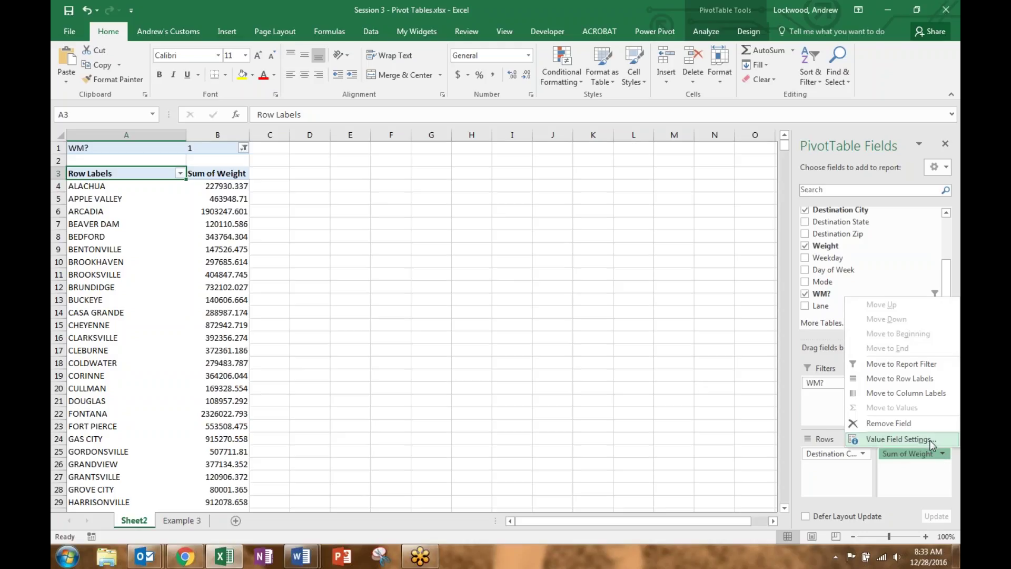
pyautogui.click(929, 440)
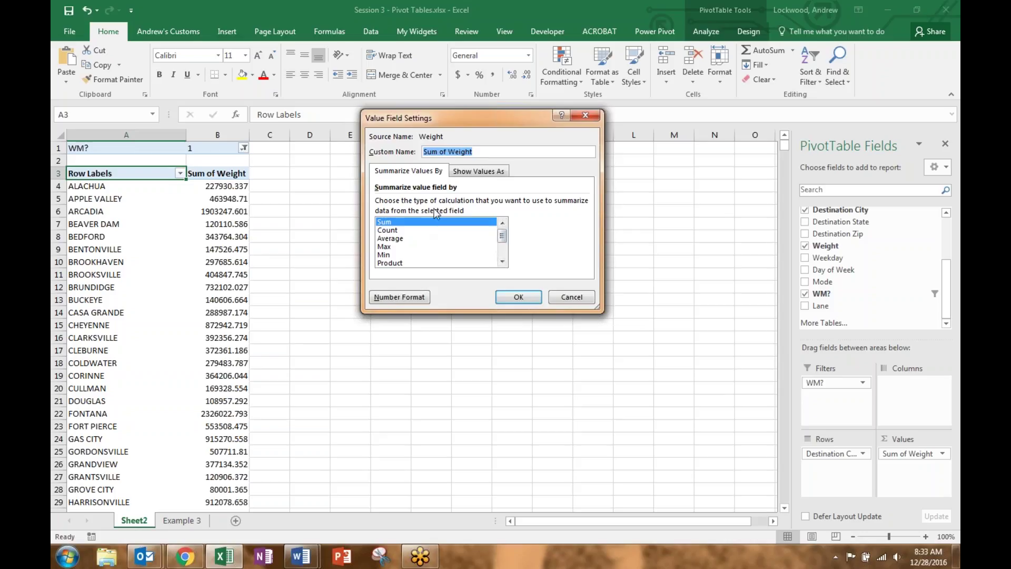
pyautogui.click(415, 231)
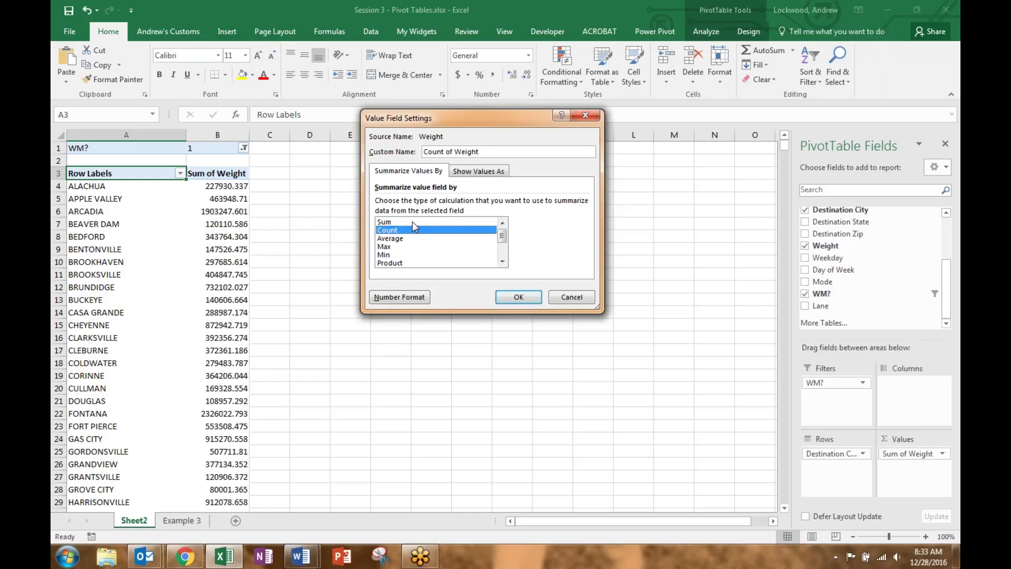
pyautogui.click(413, 222)
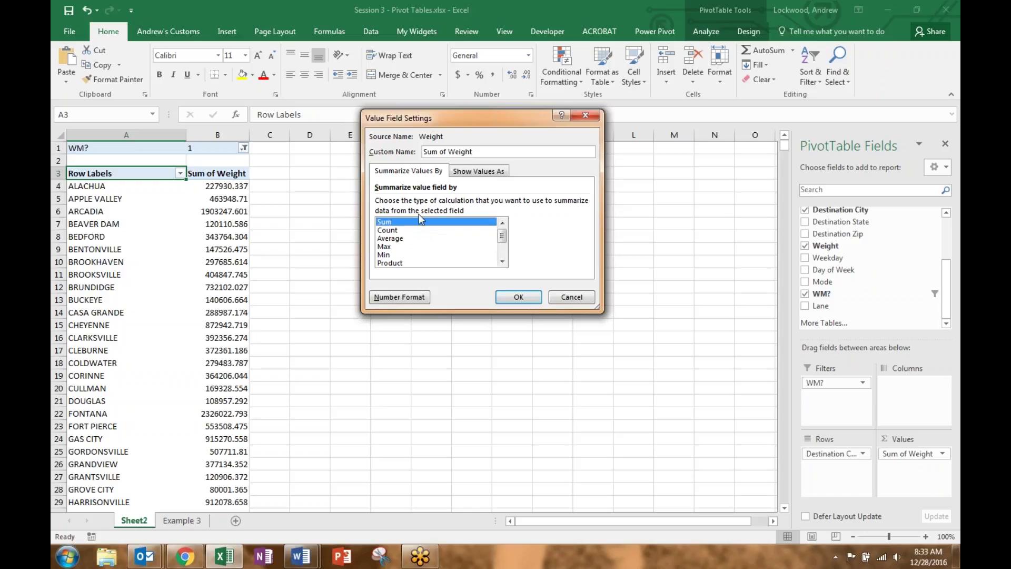
# Set the weight value field's custom name to "total weight".
pyautogui.moveTo(476, 152); pyautogui.dragTo(404, 153)
pyautogui.write('Weight')
pyautogui.press('BackSpace')
pyautogui.press('BackSpace')
pyautogui.press('BackSpace')
pyautogui.press('BackSpace')
pyautogui.press('BackSpace')
pyautogui.press('BackSpace')
pyautogui.press('BackSpace')
pyautogui.write('total wed')
pyautogui.press('BackSpace')
pyautogui.write('ight')
# Format the weight values as Number with 0 decimal places and a thousands separator, and apply the field settings.
pyautogui.click(410, 298)
pyautogui.click(348, 129)
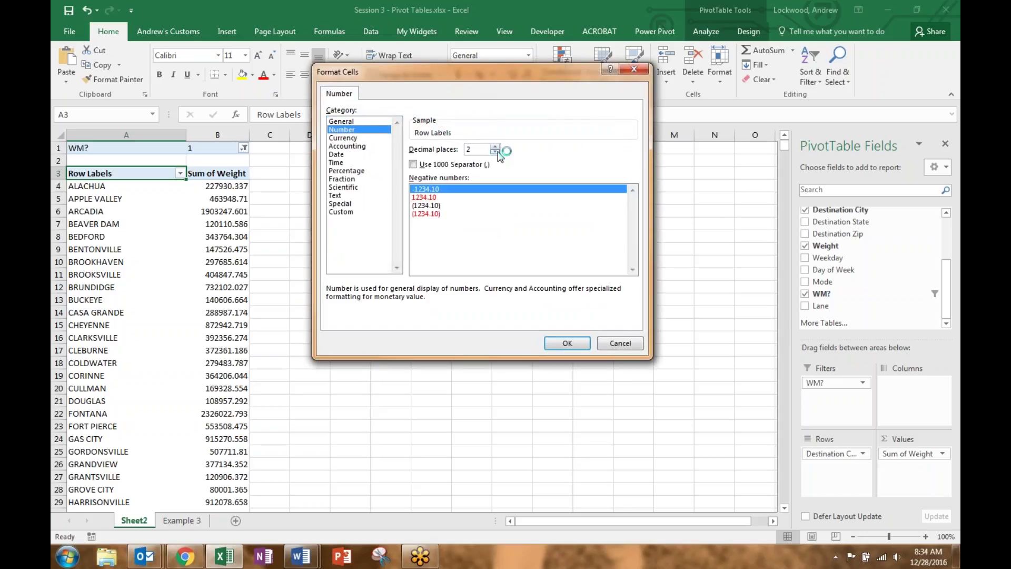
pyautogui.click(495, 153)
pyautogui.click(496, 152)
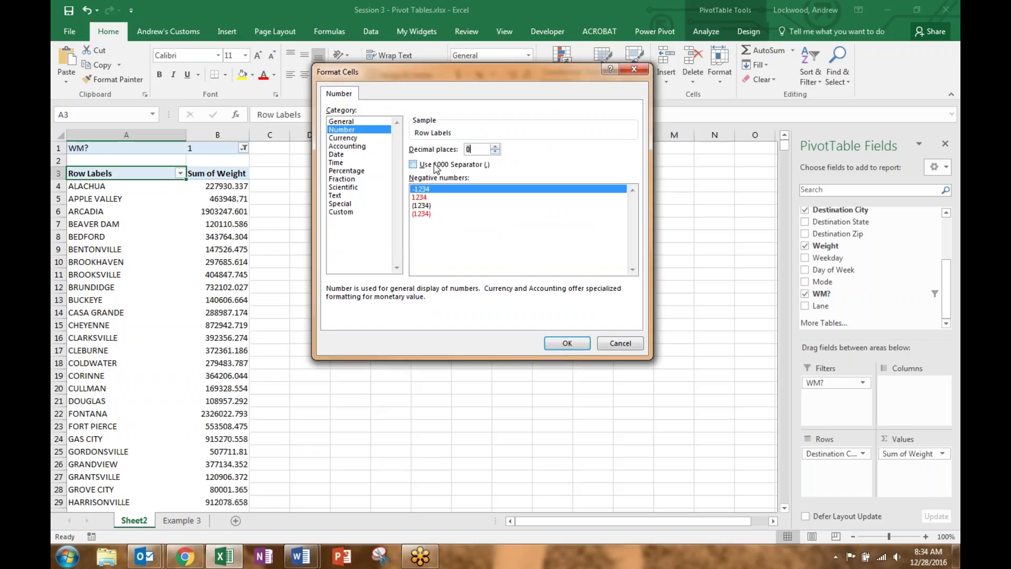
pyautogui.click(413, 164)
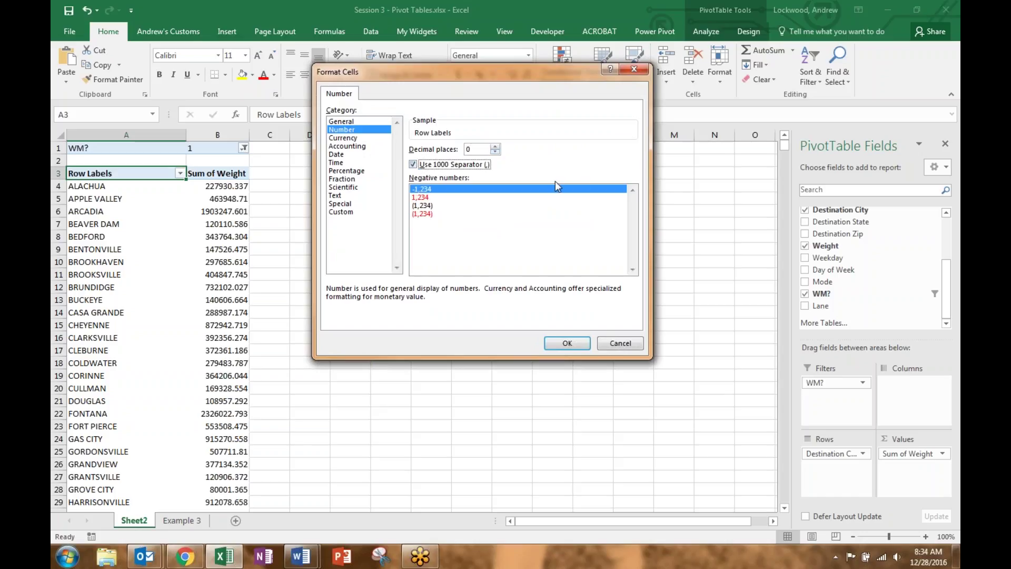
pyautogui.click(566, 343)
pyautogui.click(518, 297)
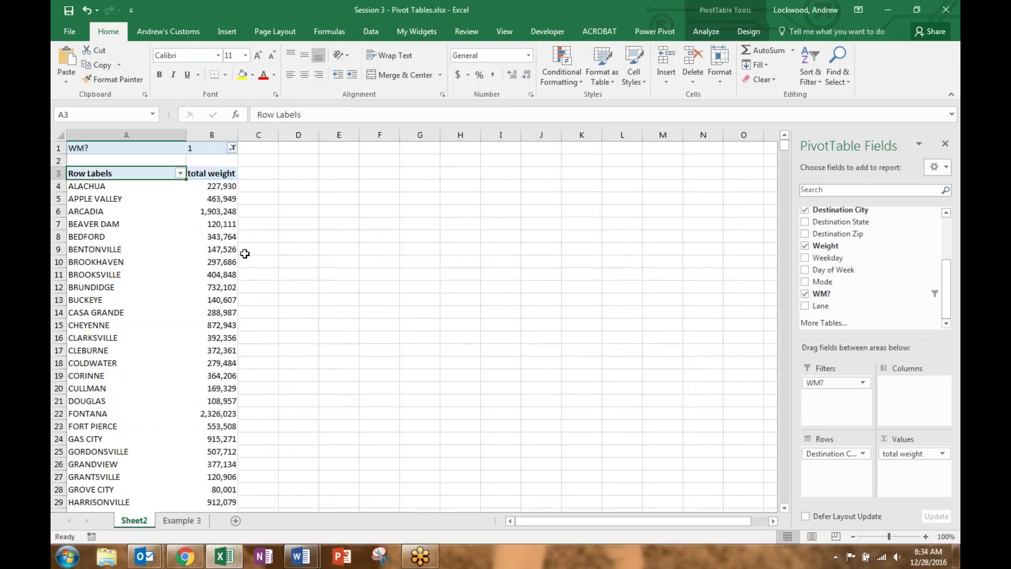
# Sort the destination cities by total weight from largest to smallest.
pyautogui.scroll(-3, 203, 340)
pyautogui.scroll(3, 204, 229)
pyautogui.moveTo(215, 187)
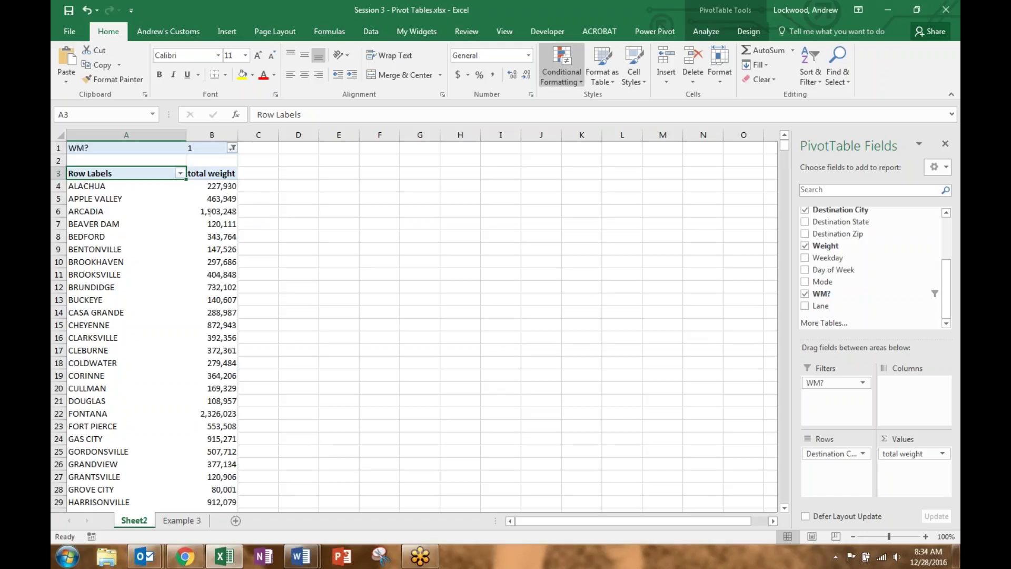
pyautogui.click(695, 31)
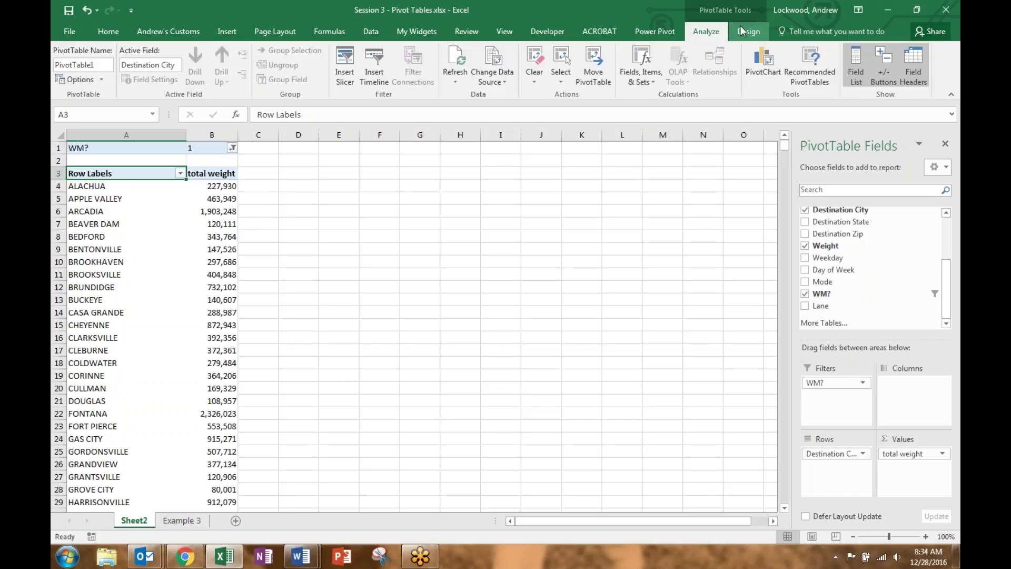
pyautogui.click(740, 29)
pyautogui.click(709, 31)
pyautogui.rightClick(222, 186)
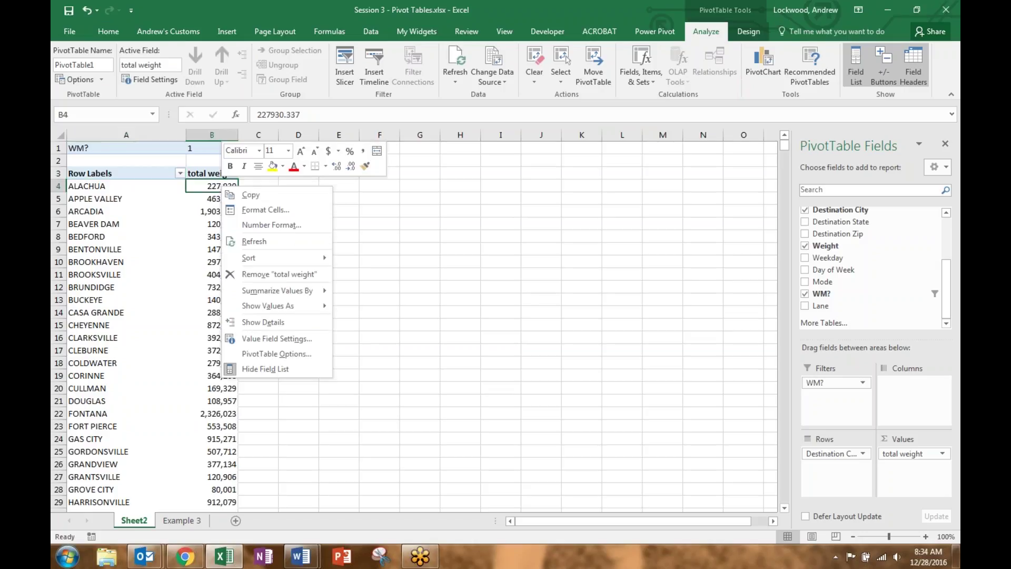
pyautogui.moveTo(248, 258)
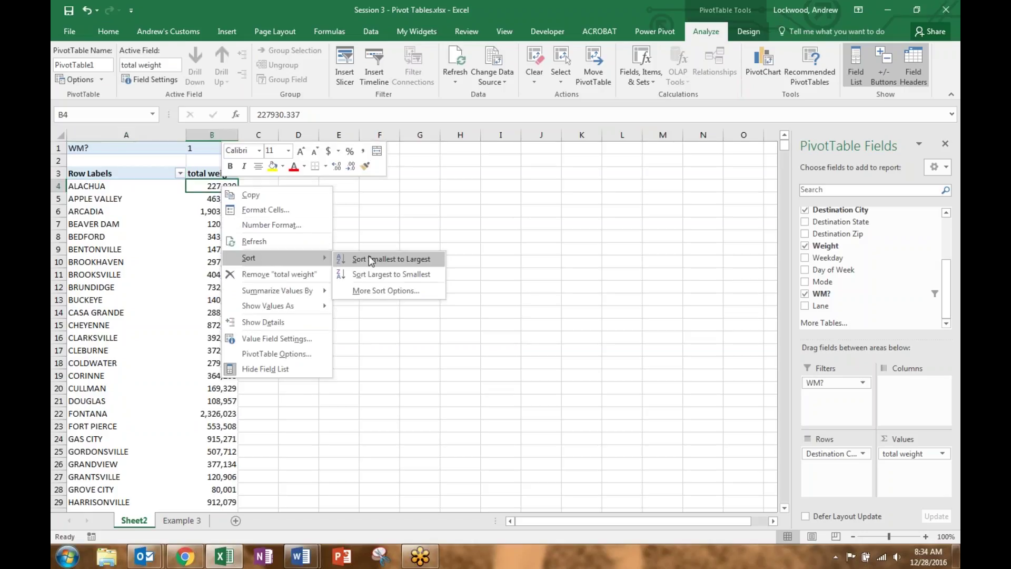
pyautogui.click(377, 275)
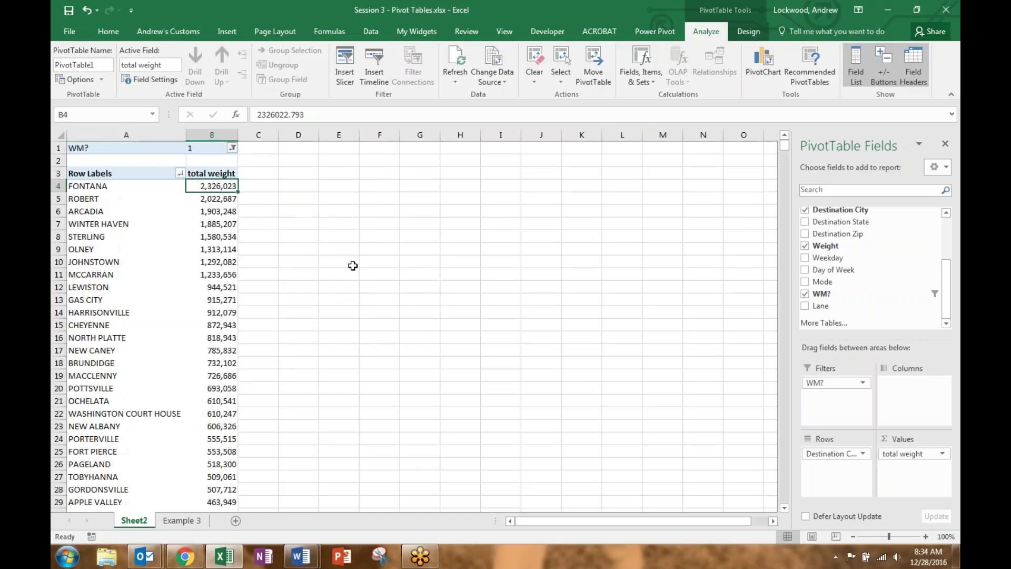
# Add Destination State to the PivotTable's rows beneath Destination City.
pyautogui.click(74, 187)
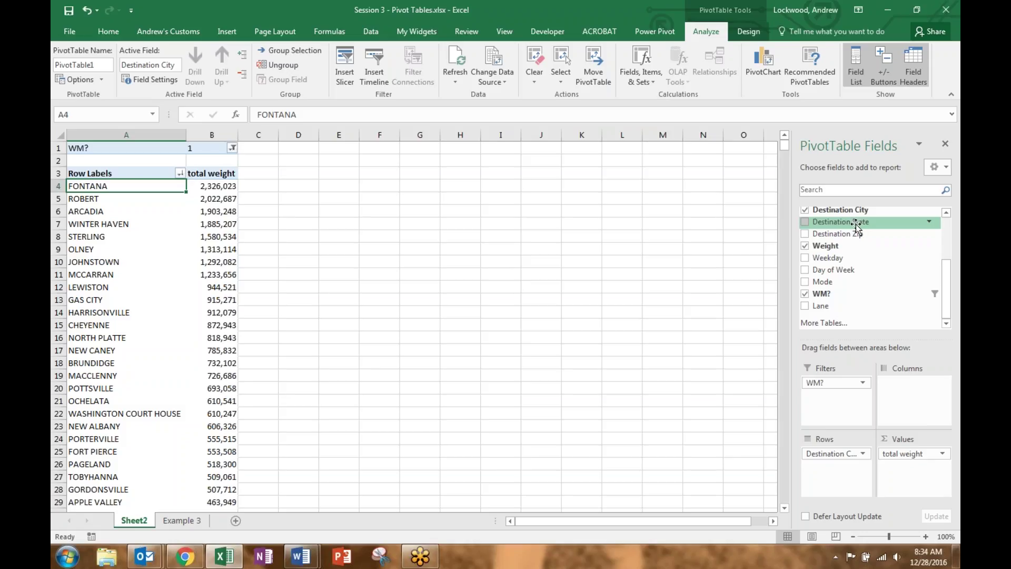
pyautogui.moveTo(856, 227); pyautogui.dragTo(844, 474)
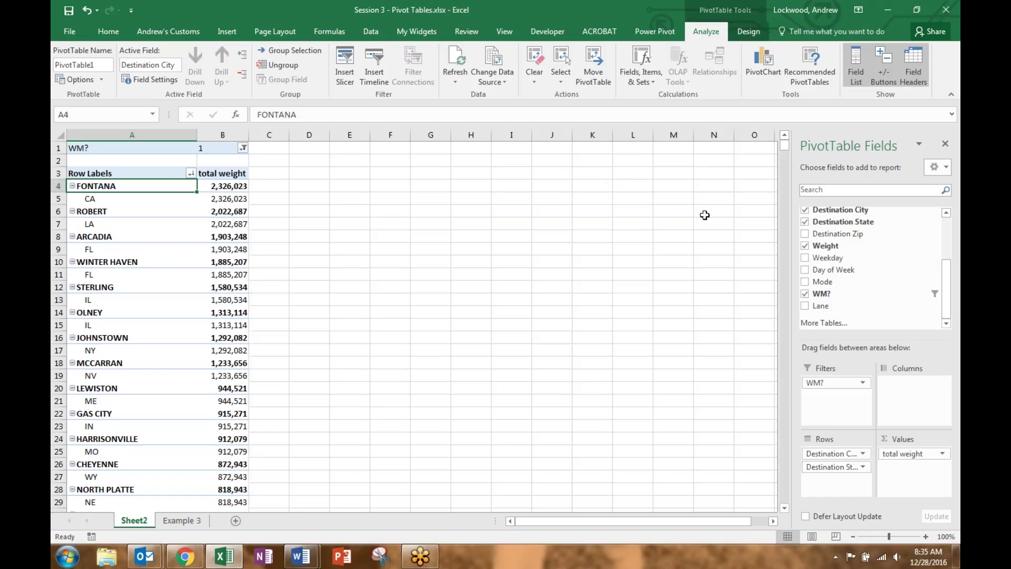
# Show the PivotTable in tabular form and turn off its subtotals.
pyautogui.click(748, 32)
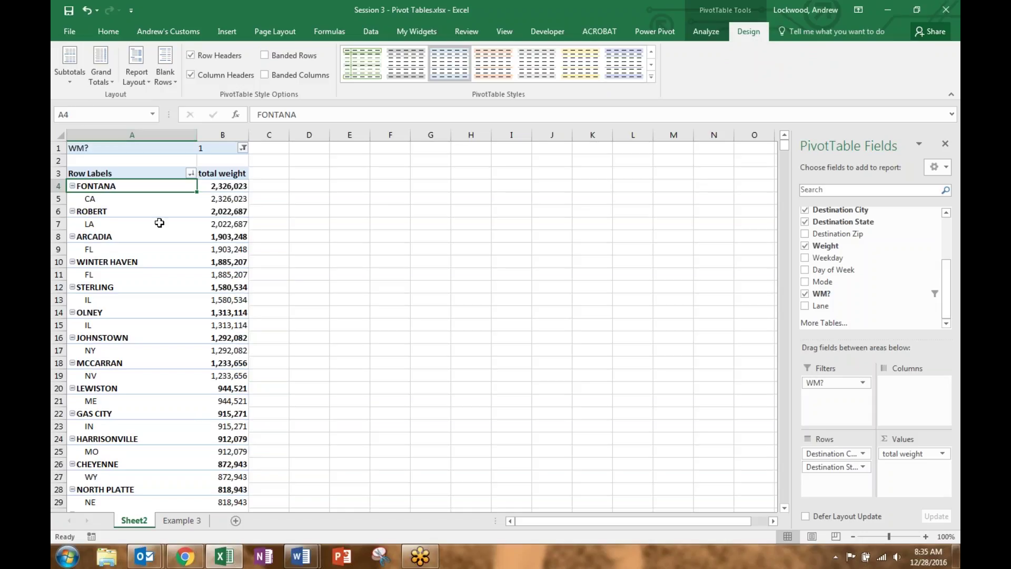
pyautogui.click(227, 190)
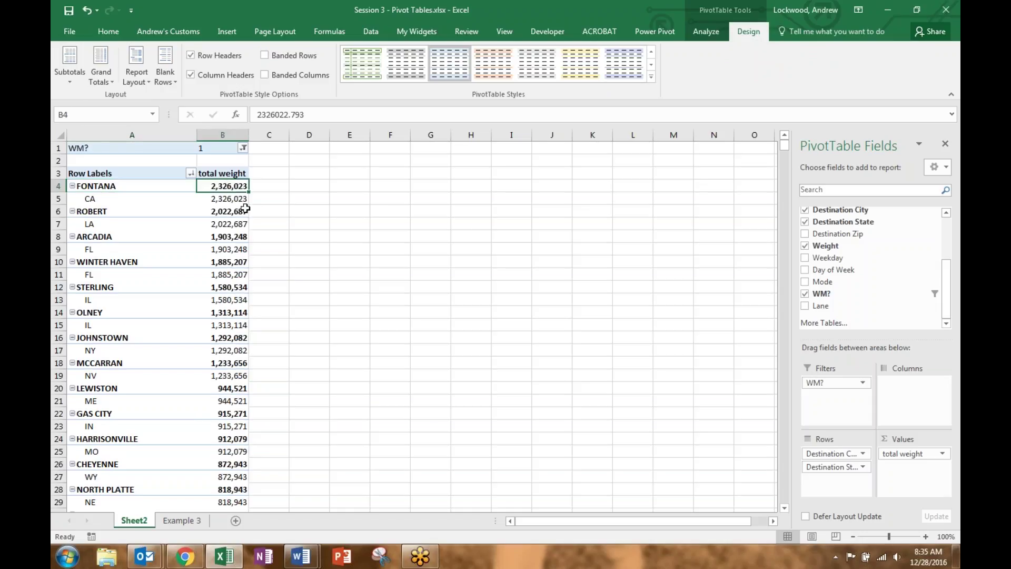
pyautogui.click(239, 196)
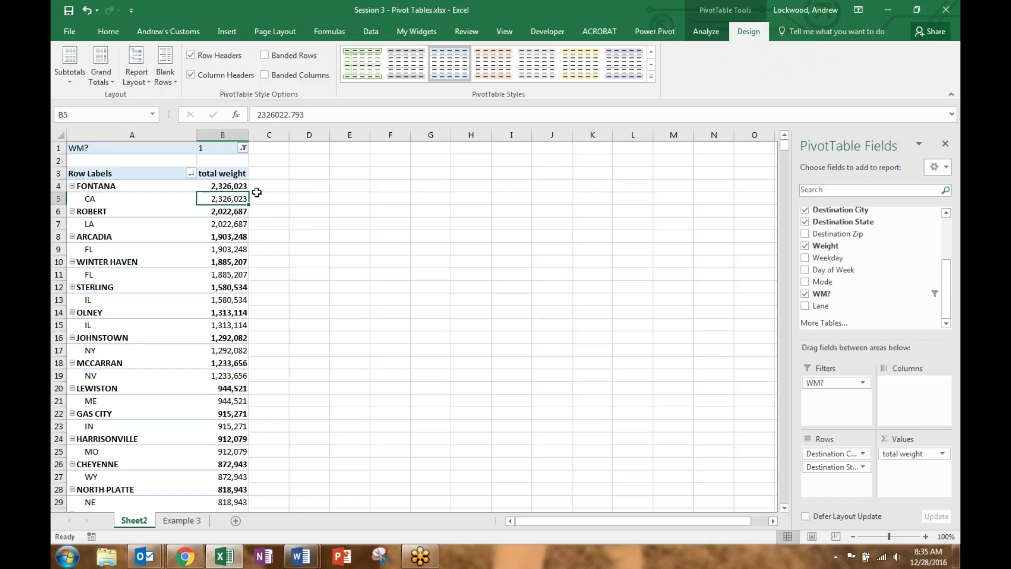
pyautogui.click(239, 186)
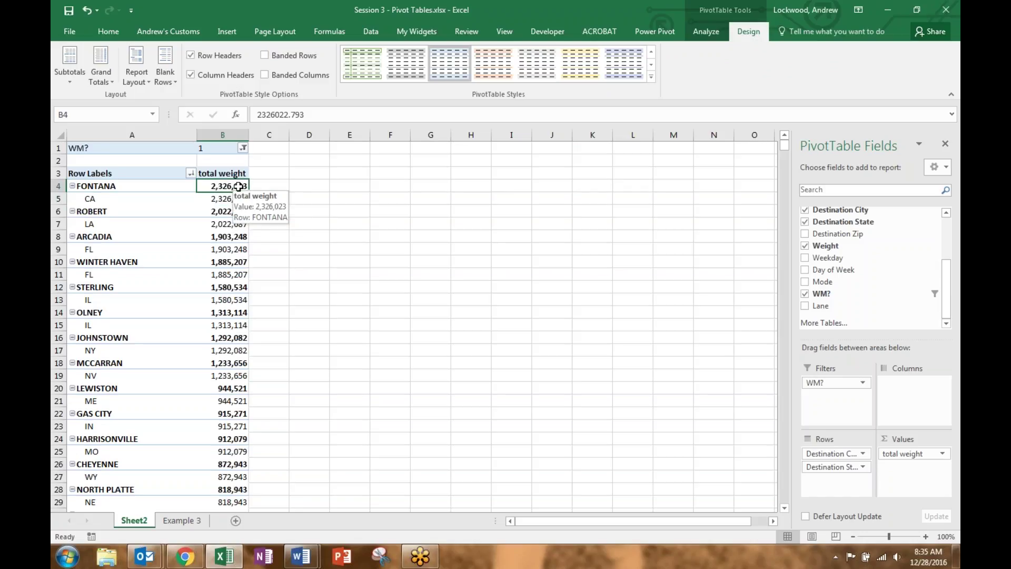
pyautogui.click(133, 82)
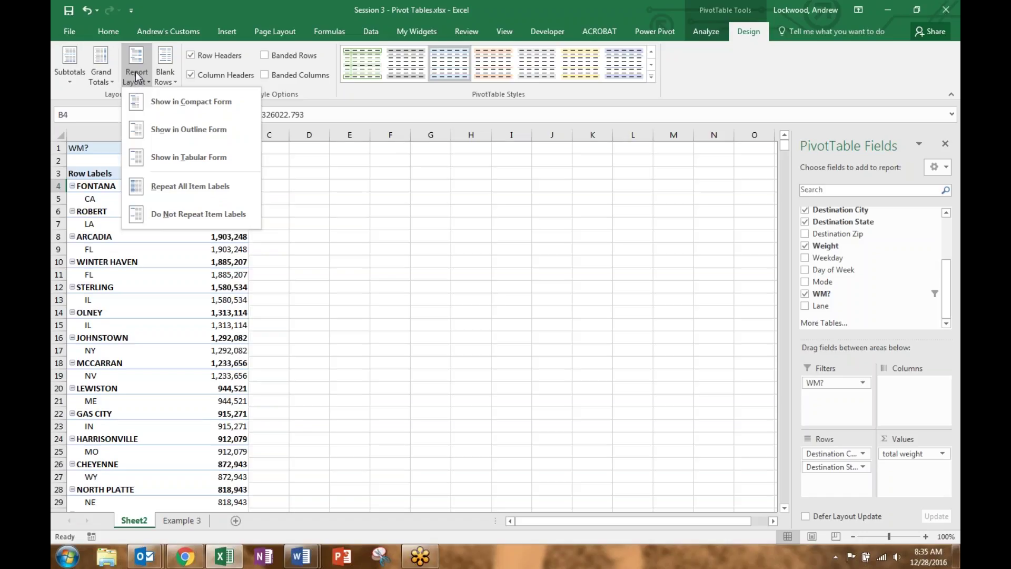
pyautogui.click(163, 157)
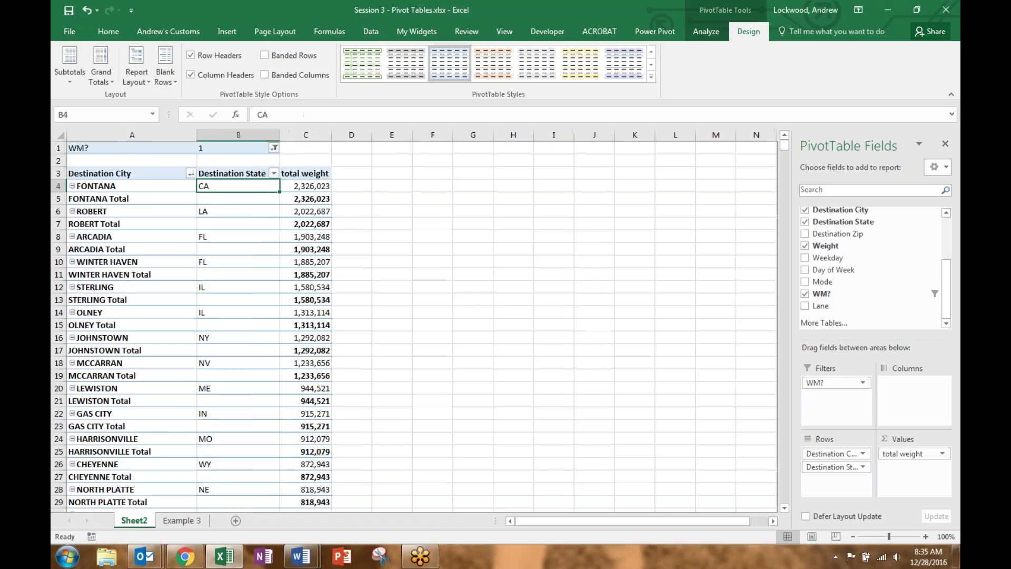
pyautogui.click(75, 81)
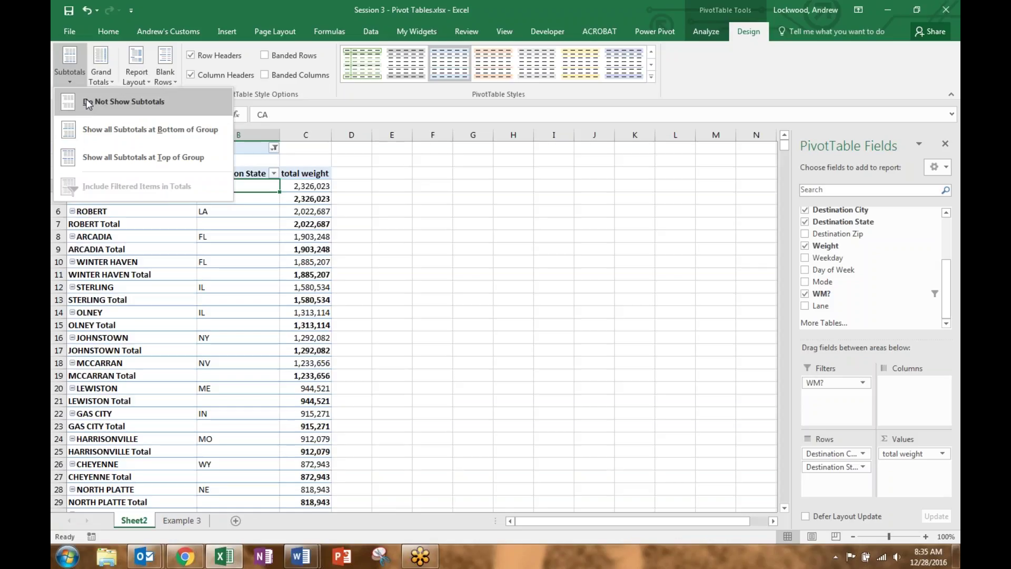
pyautogui.click(88, 103)
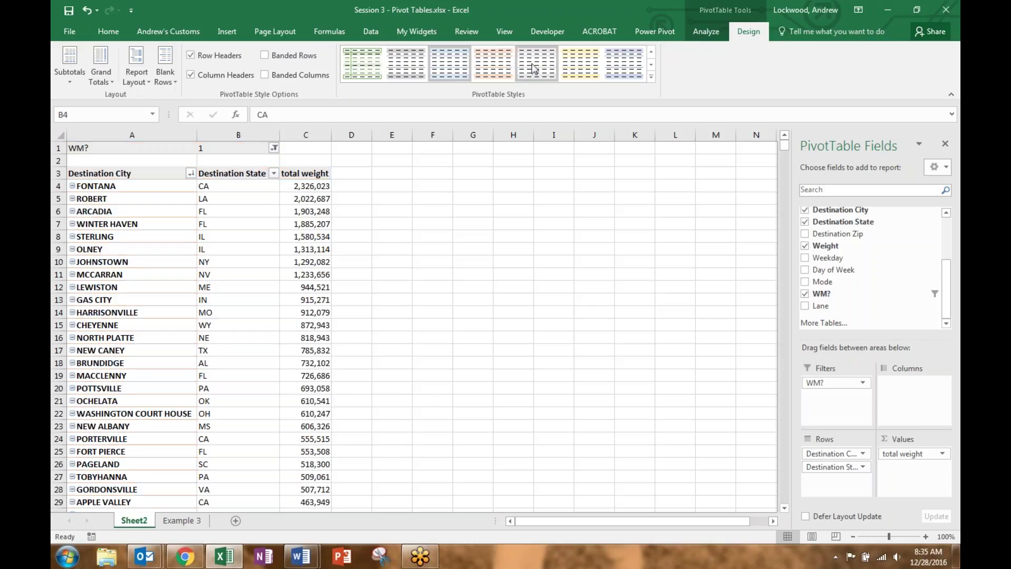
# Apply the light PivotTable style with grey header shading and black lines.
pyautogui.click(651, 66)
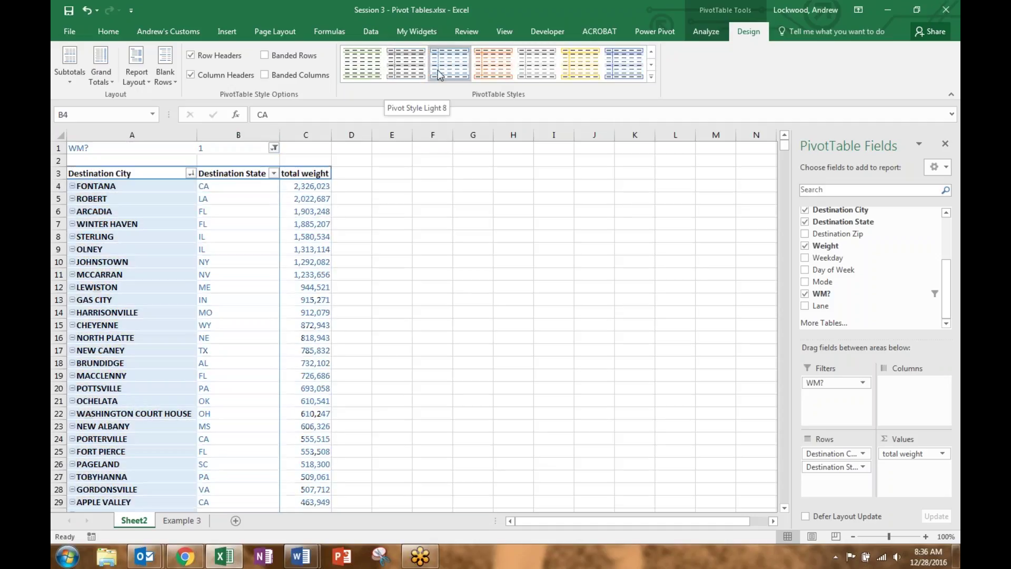
pyautogui.click(406, 66)
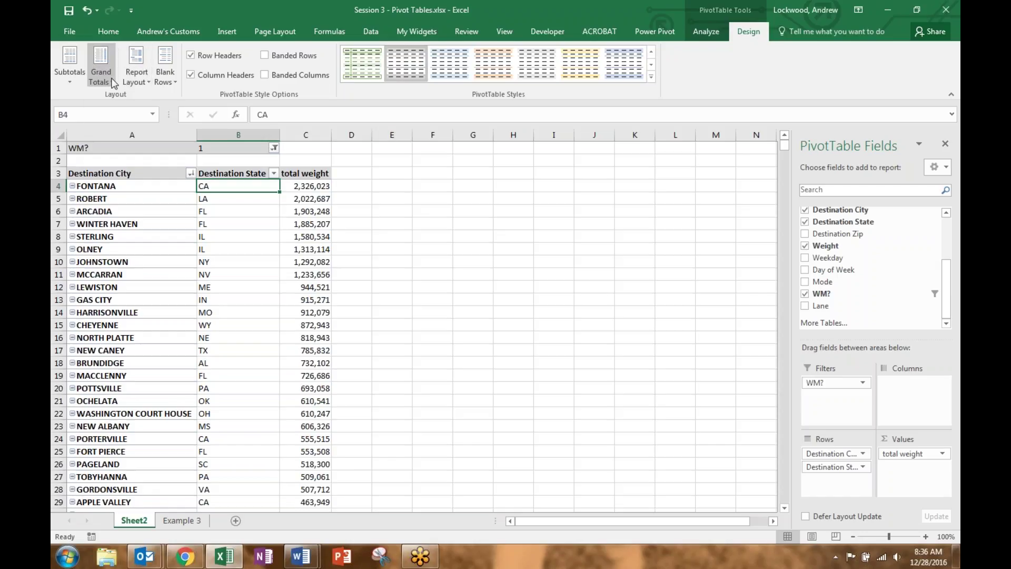
pyautogui.click(146, 80)
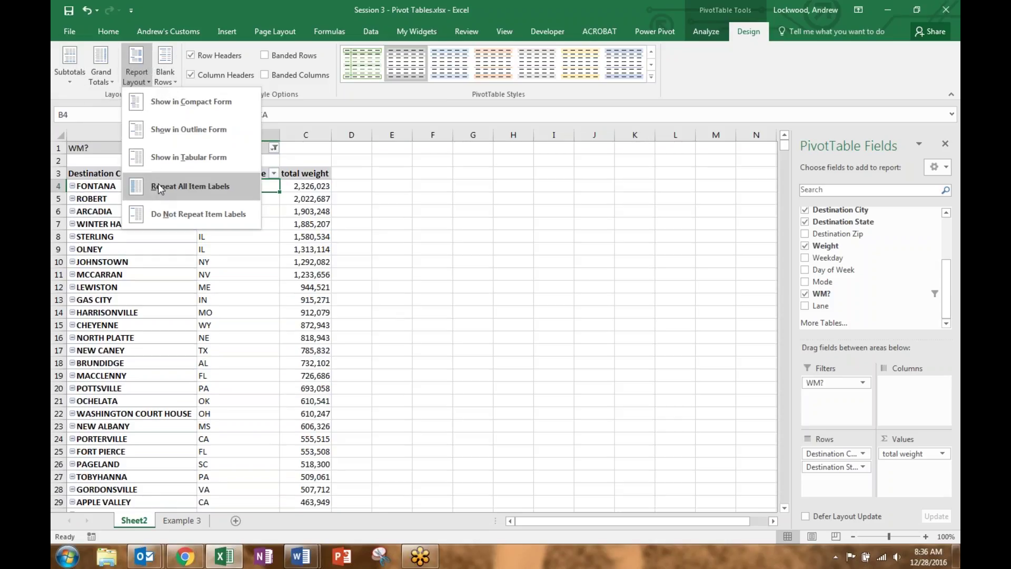
pyautogui.click(144, 63)
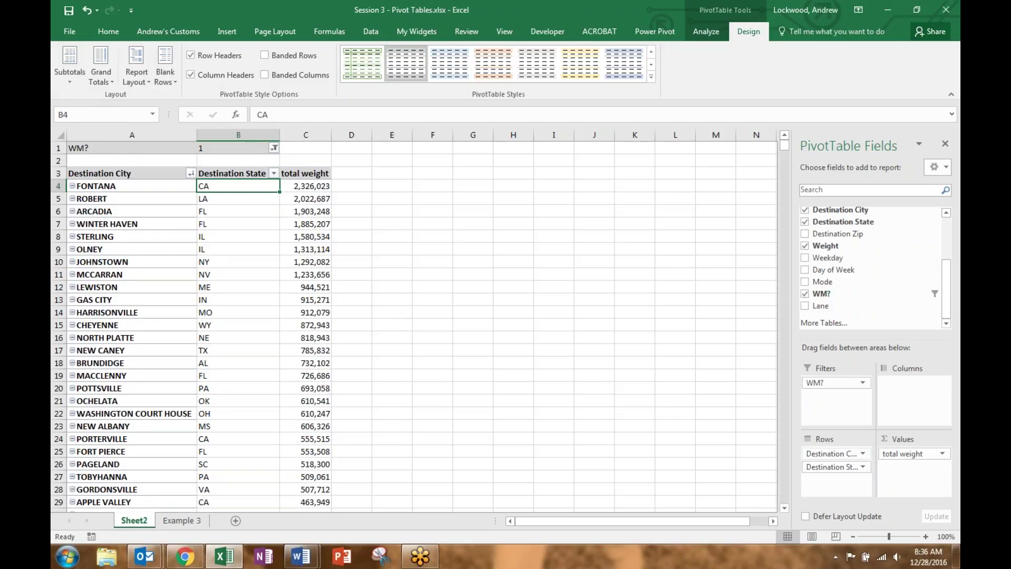
# Place Destination State above Destination City in the PivotTable's rows and add Day of Week to the columns.
pyautogui.moveTo(836, 456); pyautogui.dragTo(841, 479)
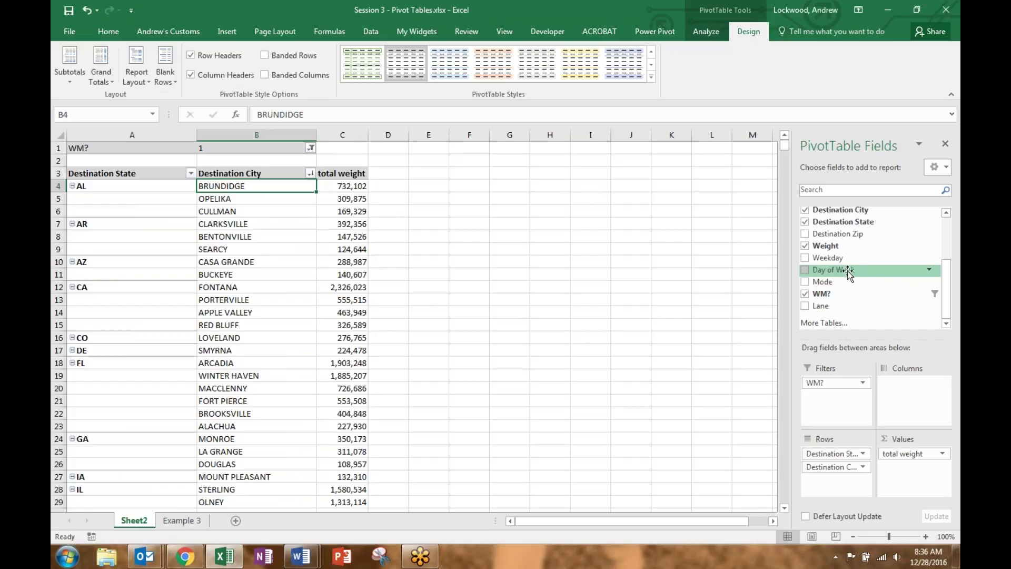
pyautogui.moveTo(848, 270); pyautogui.dragTo(904, 392)
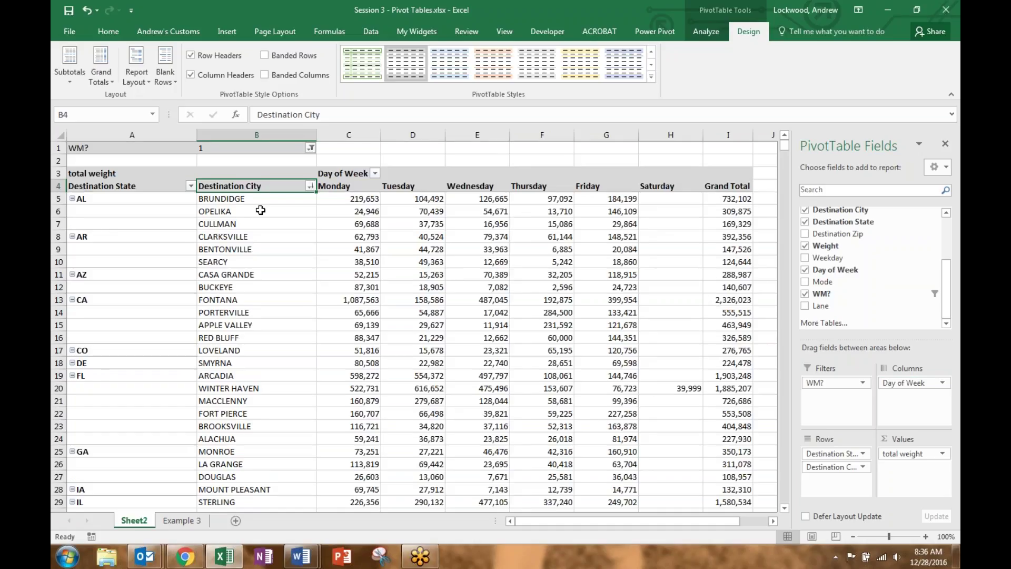
pyautogui.moveTo(442, 221)
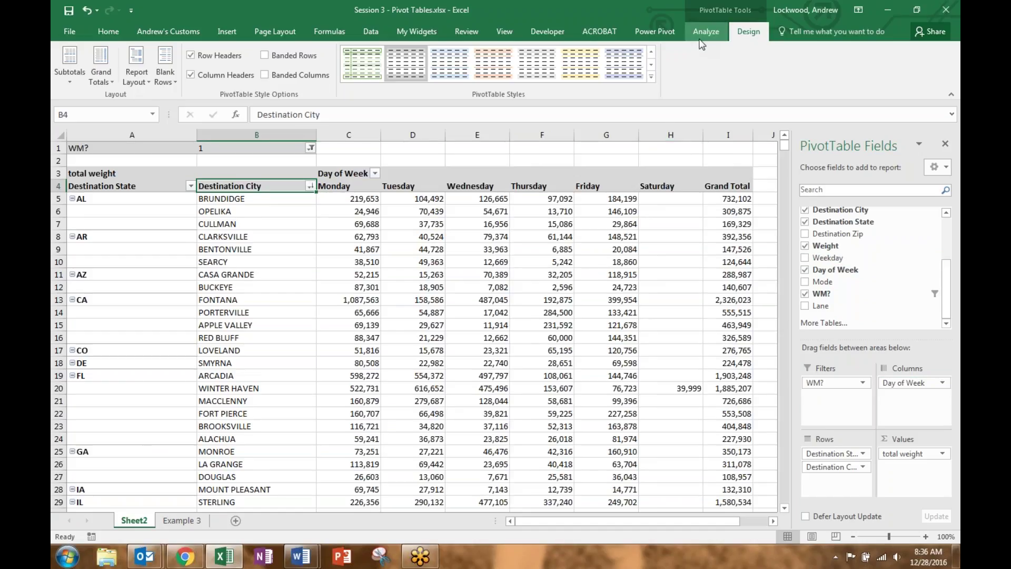
# Insert a slicer for Day of Week and move it off the data to the empty cells beside the PivotTable.
pyautogui.click(707, 33)
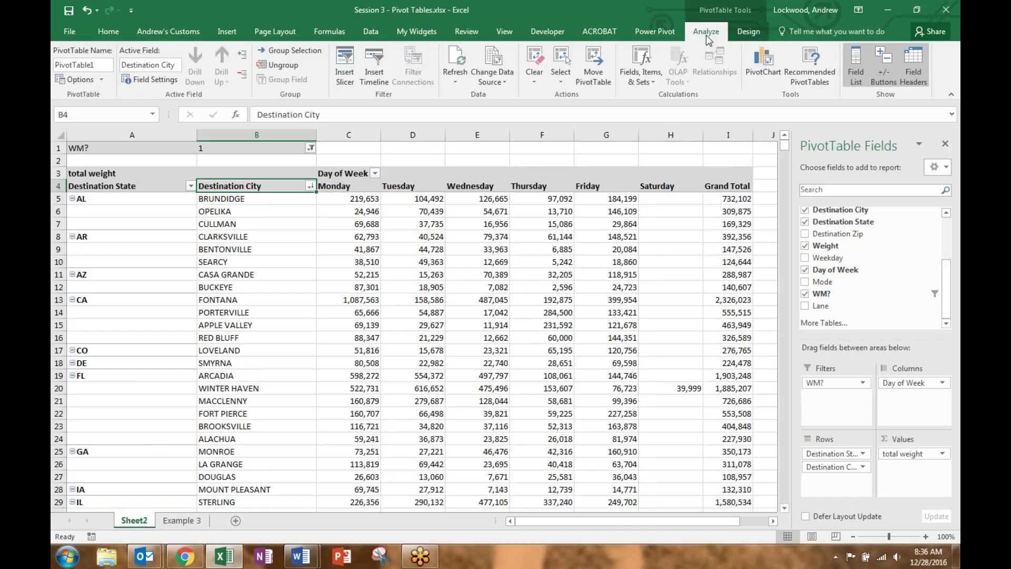
pyautogui.click(340, 64)
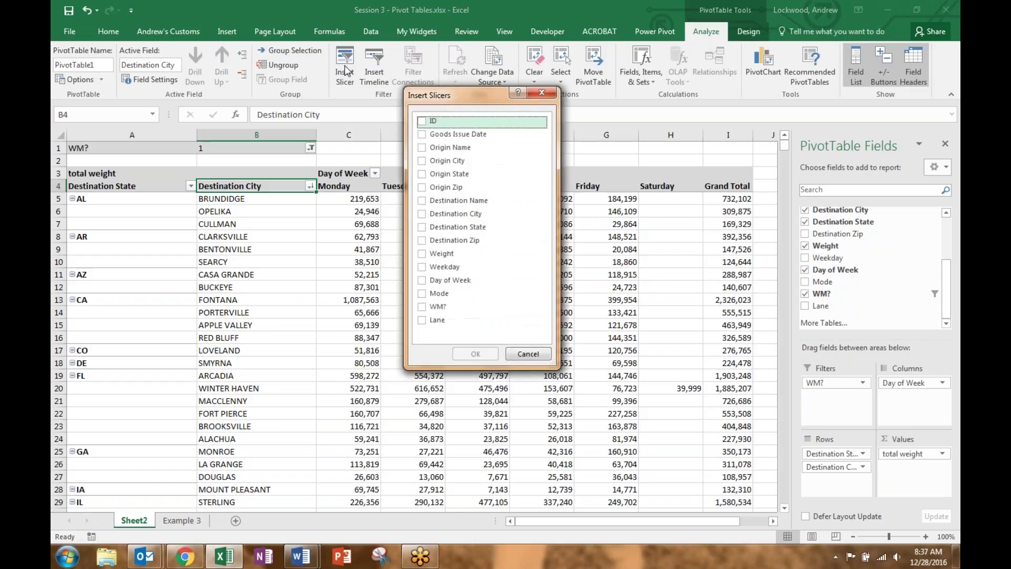
pyautogui.click(425, 284)
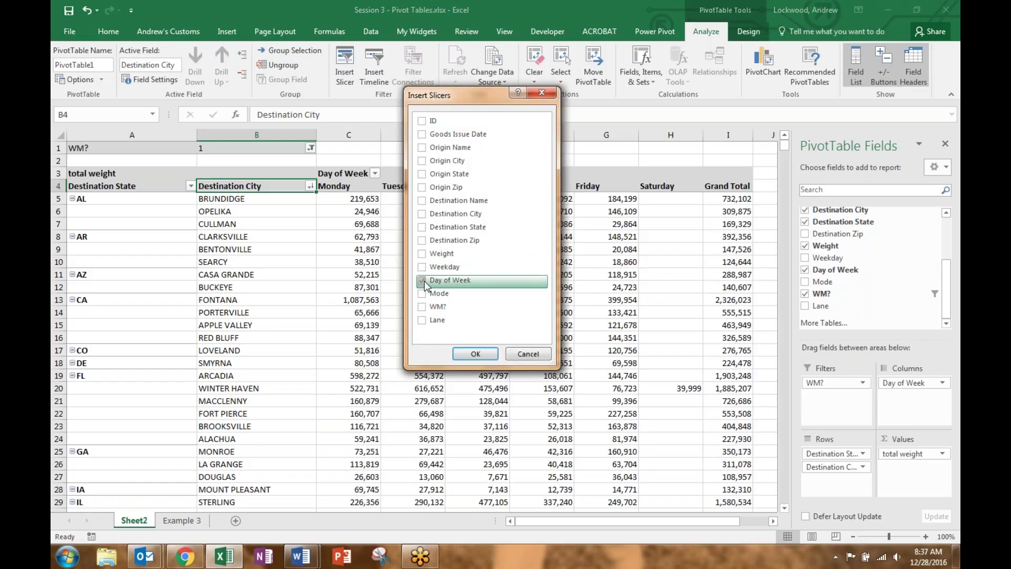
pyautogui.click(475, 353)
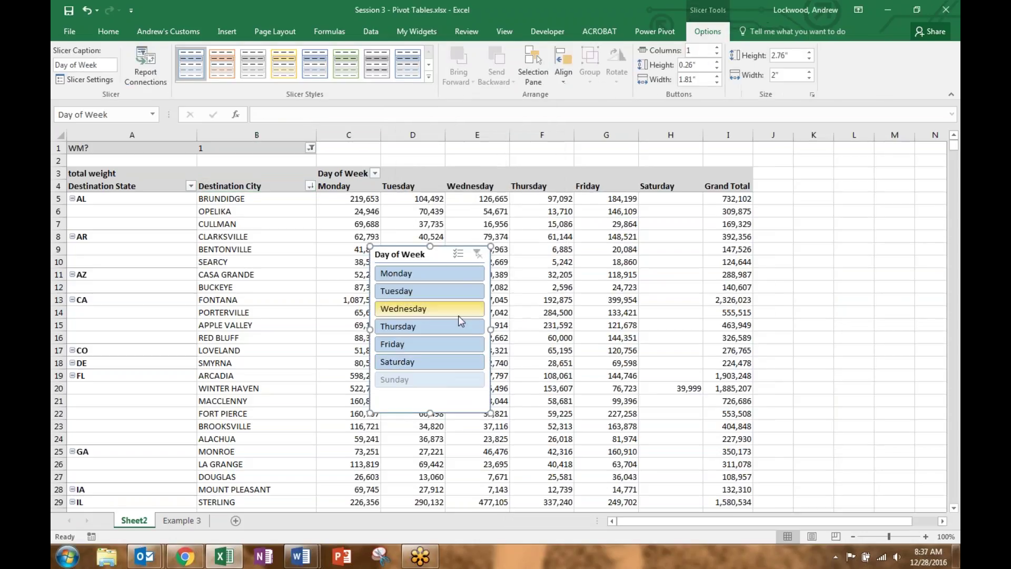
pyautogui.moveTo(428, 256); pyautogui.dragTo(815, 153)
# Filter the PivotTable with the slicer to Monday through Thursday and move the slicer next to the Grand Total column.
pyautogui.click(793, 173)
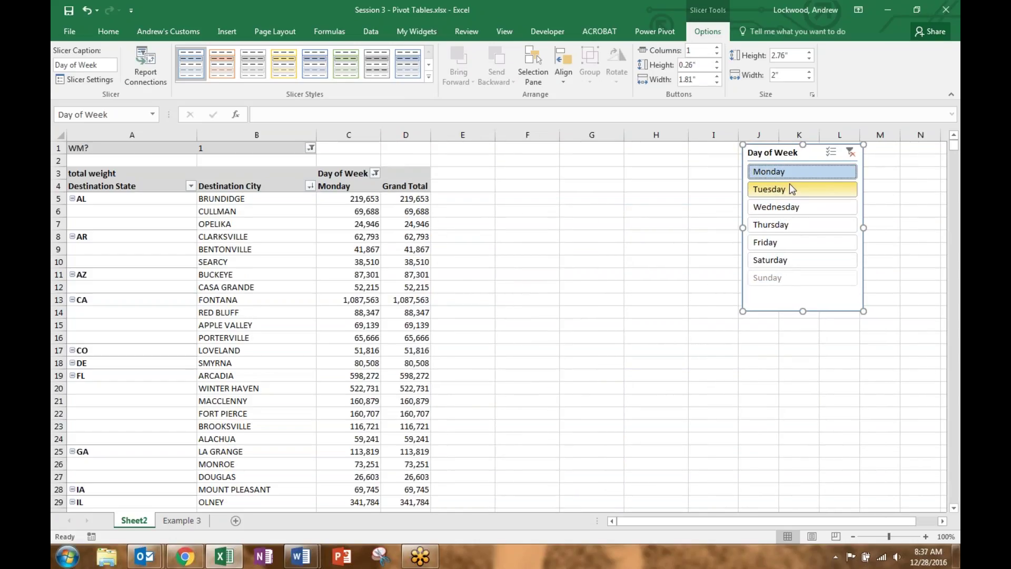
pyautogui.click(790, 190)
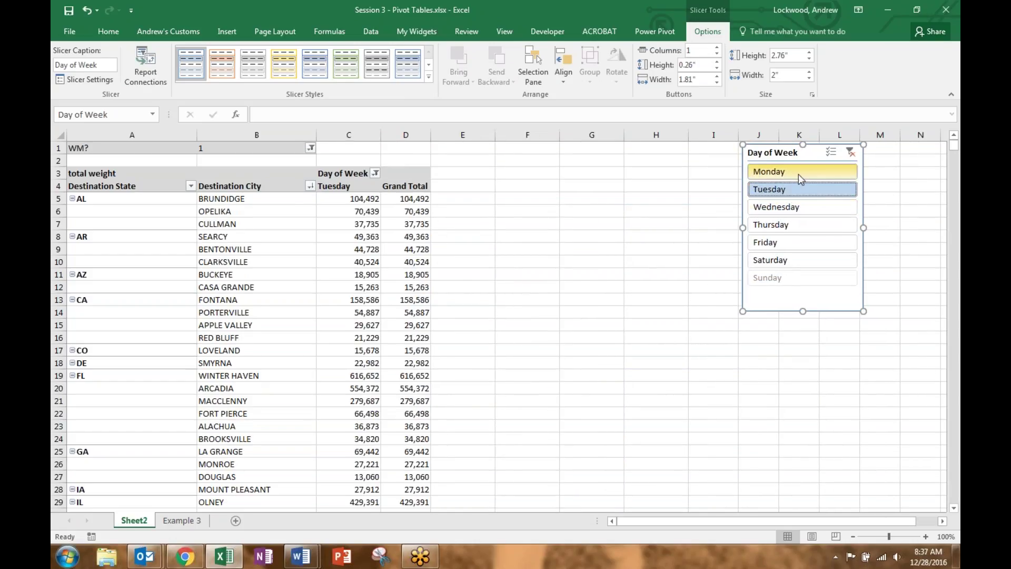
pyautogui.click(798, 173)
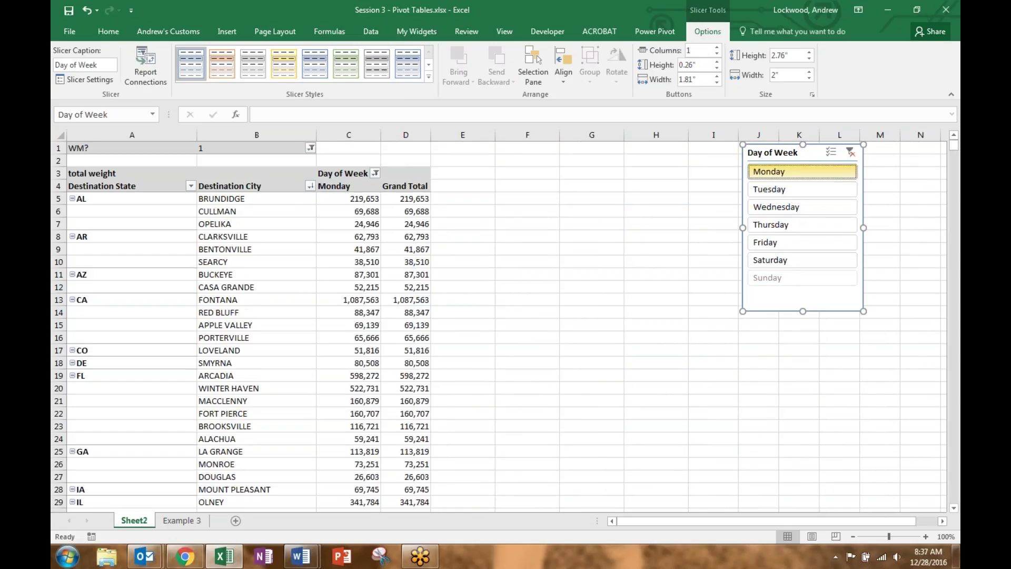
pyautogui.keyDown('ctrl'); pyautogui.click(801, 190); pyautogui.keyUp('ctrl')
pyautogui.keyDown('ctrl'); pyautogui.click(801, 207); pyautogui.keyUp('ctrl')
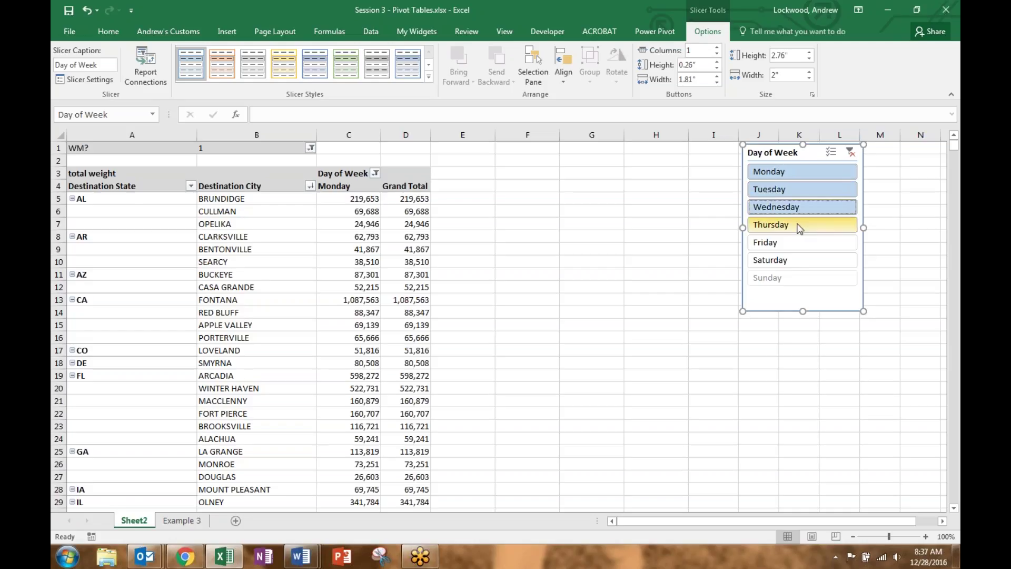
pyautogui.keyDown('ctrl'); pyautogui.click(798, 225); pyautogui.keyUp('ctrl')
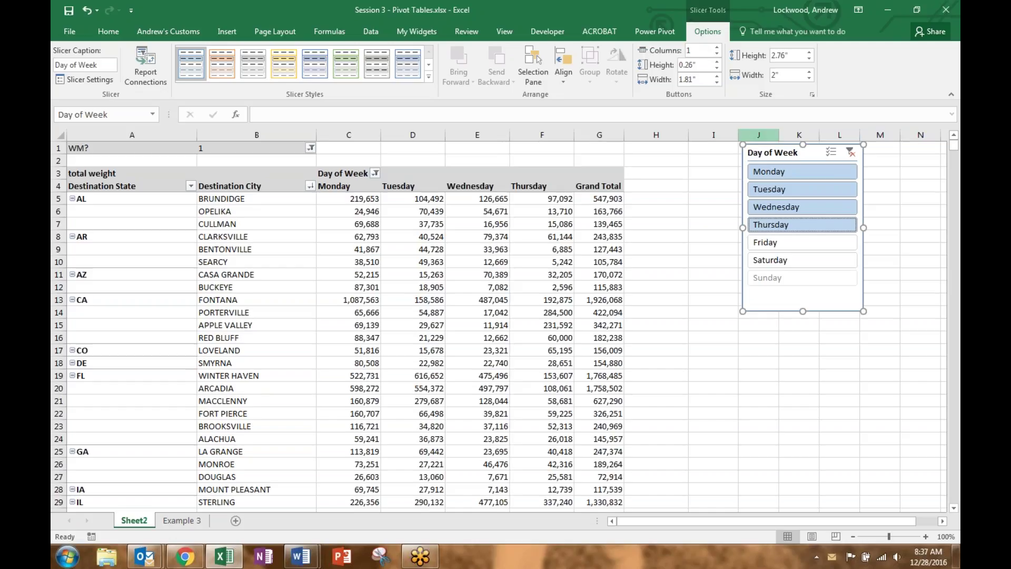
pyautogui.click(769, 153)
pyautogui.moveTo(769, 153); pyautogui.dragTo(663, 150)
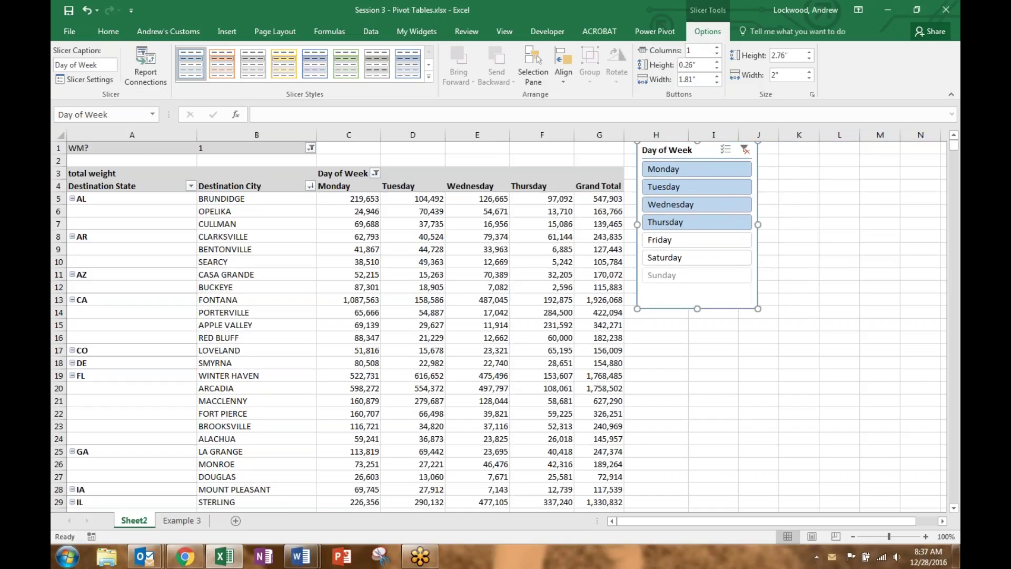
# Check the Day of Week slicer's report connections and close them without changes.
pyautogui.rightClick(663, 154)
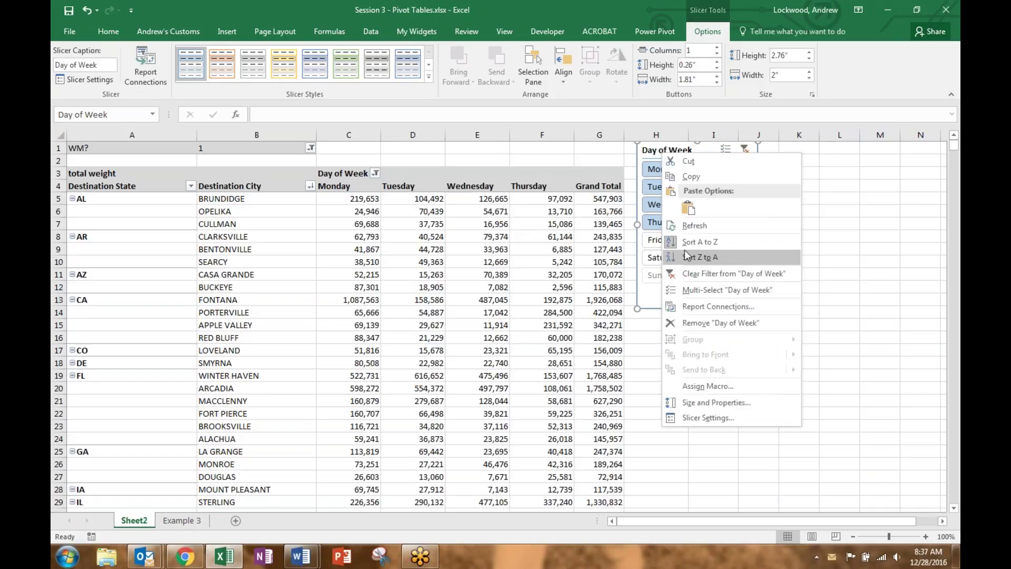
pyautogui.click(705, 307)
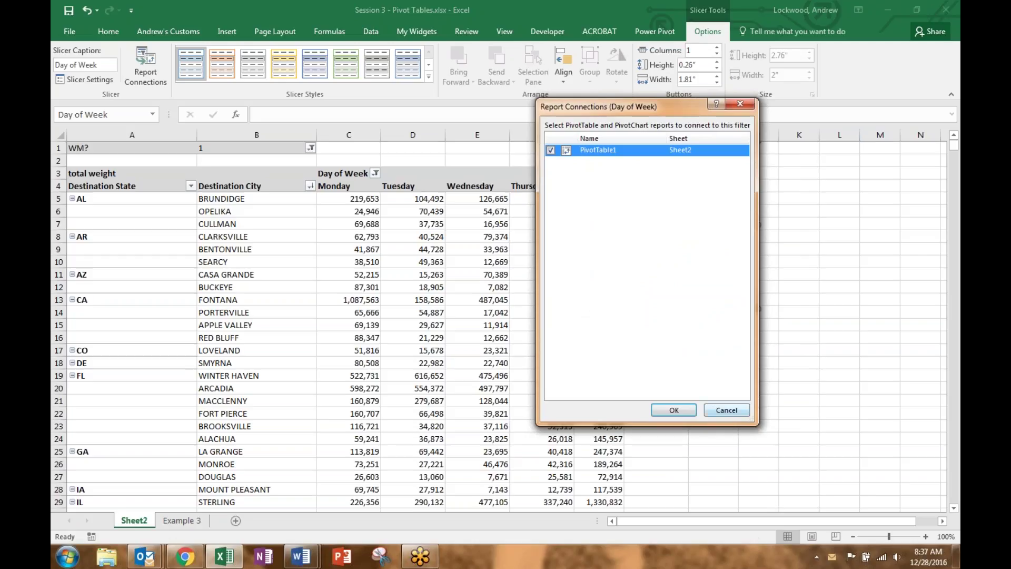
pyautogui.click(736, 410)
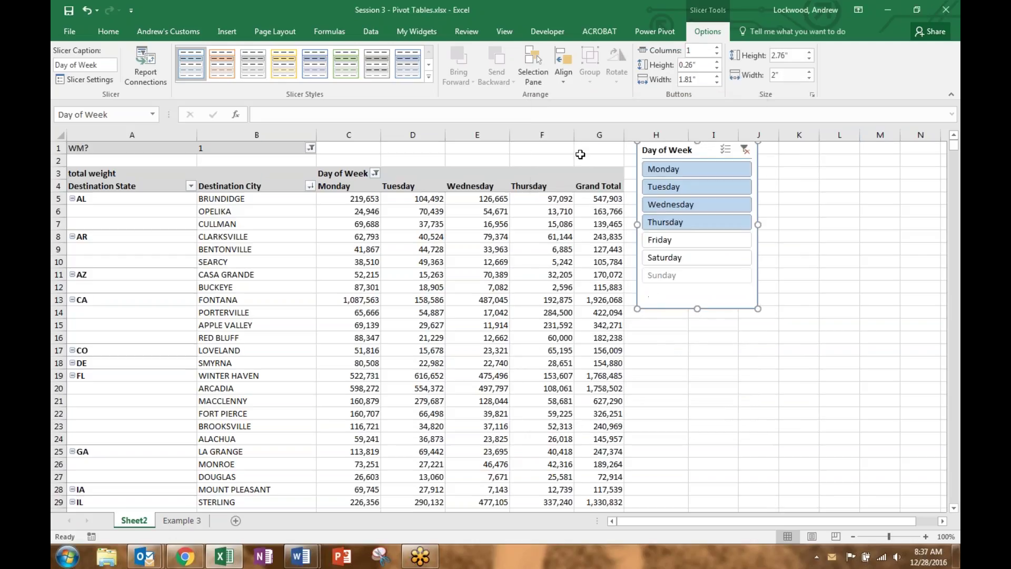
# Drill down into Clarksville's Monday weight to list its source shipments on a new sheet, and select their Destination City entries.
pyautogui.click(581, 159)
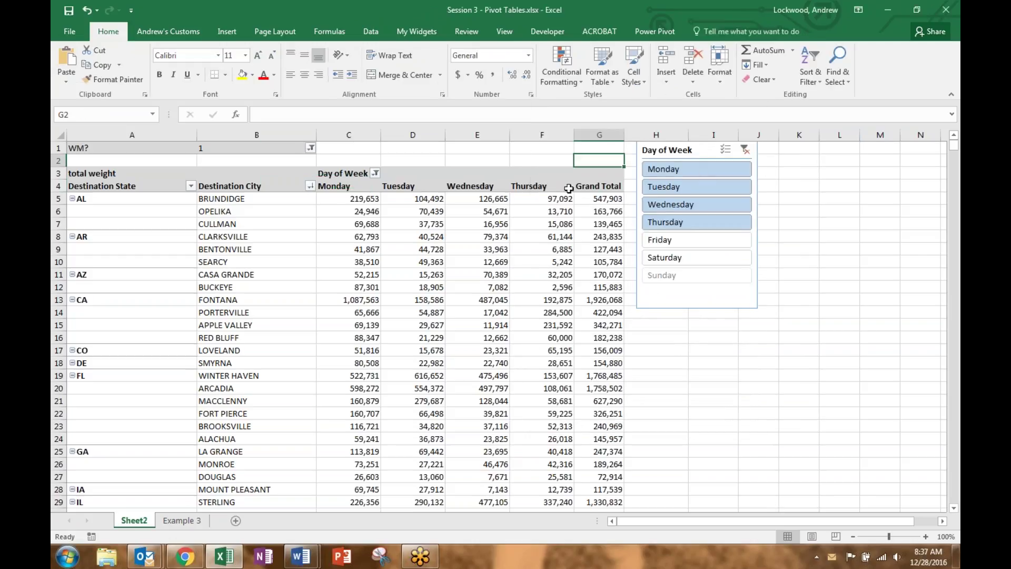
pyautogui.click(239, 242)
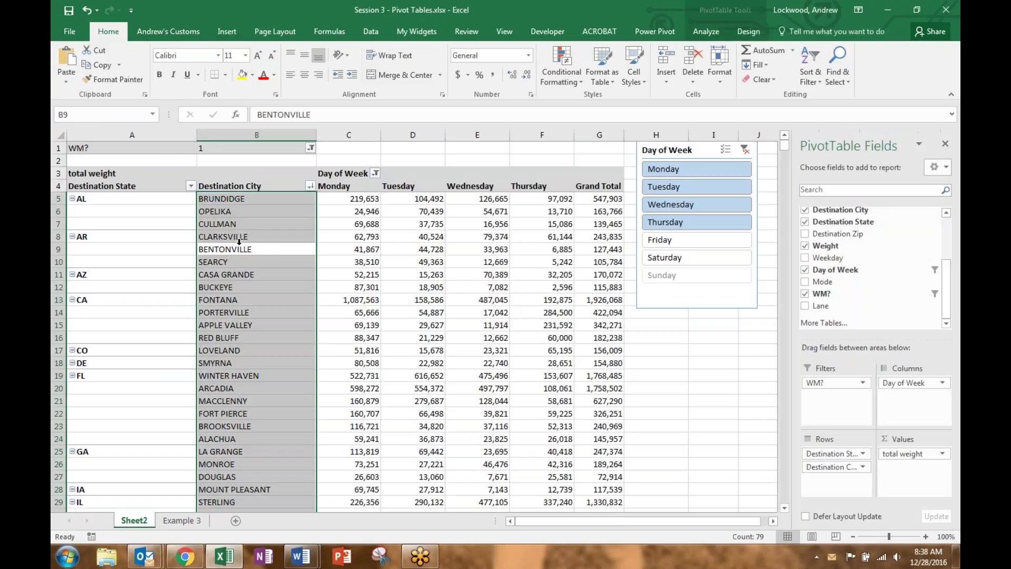
pyautogui.click(352, 237)
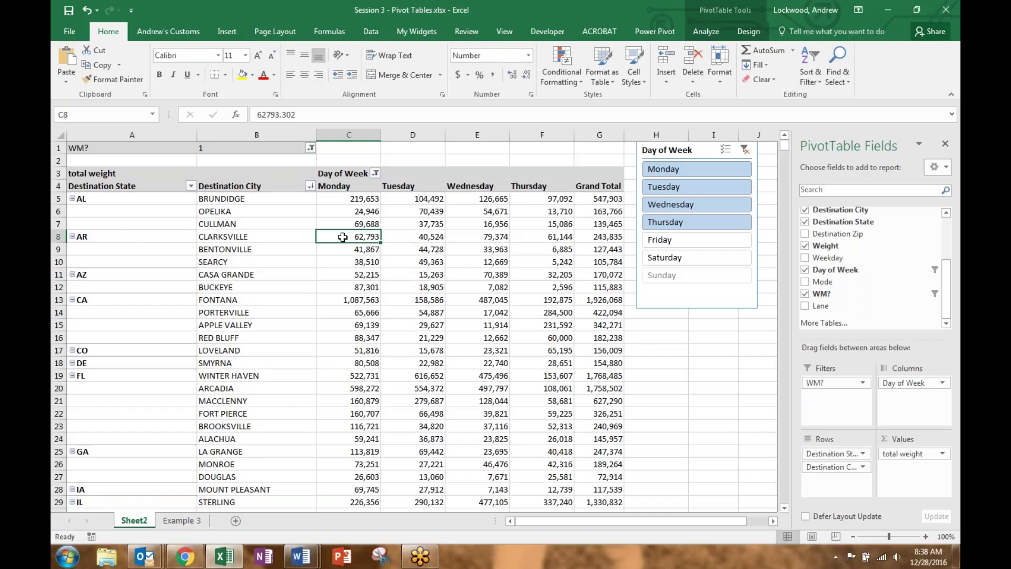
pyautogui.doubleClick(366, 236)
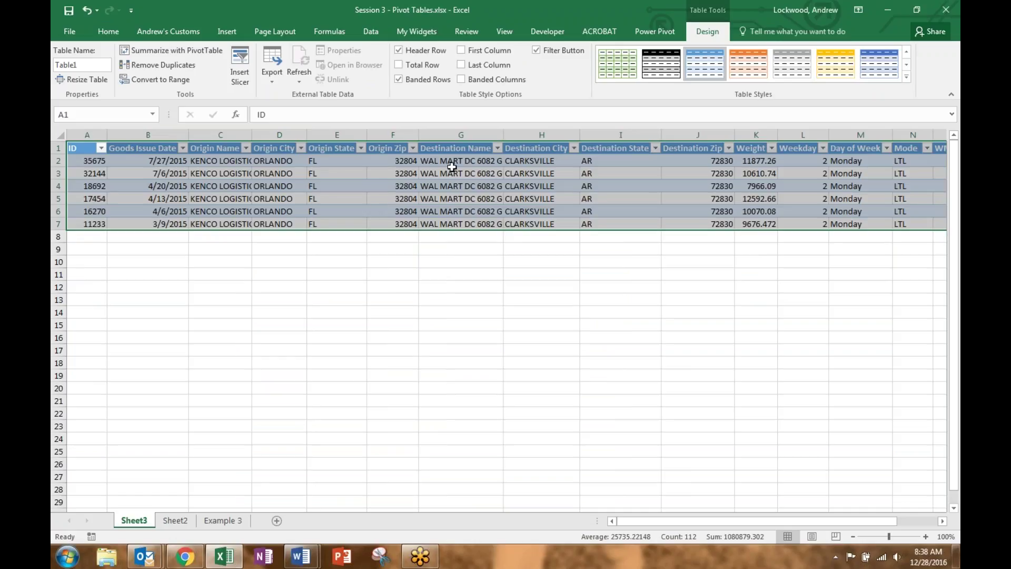
pyautogui.click(549, 162)
pyautogui.moveTo(549, 161); pyautogui.dragTo(550, 224)
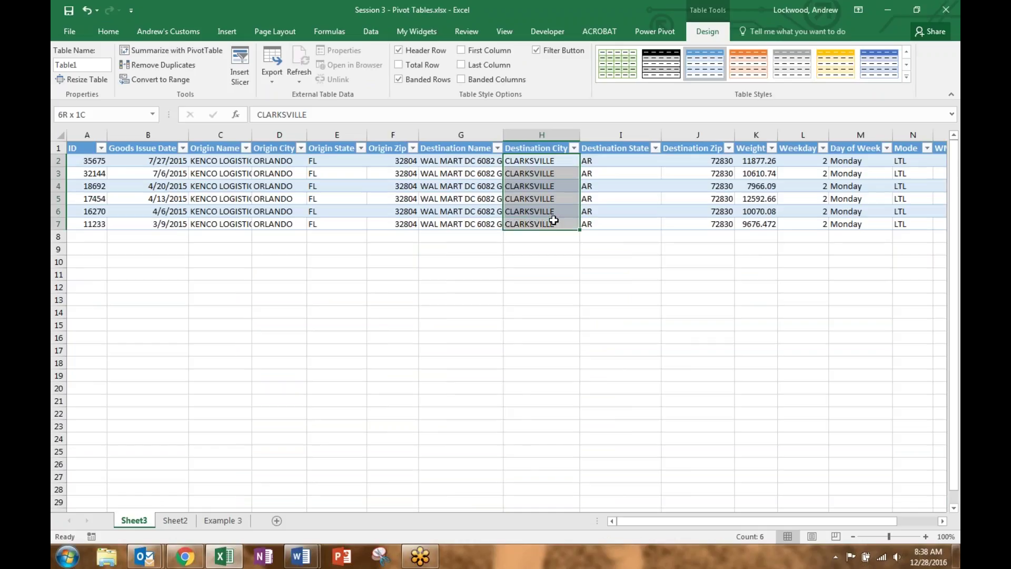
# Delete the drill-down sheet Sheet3 and confirm its permanent removal.
pyautogui.rightClick(132, 521)
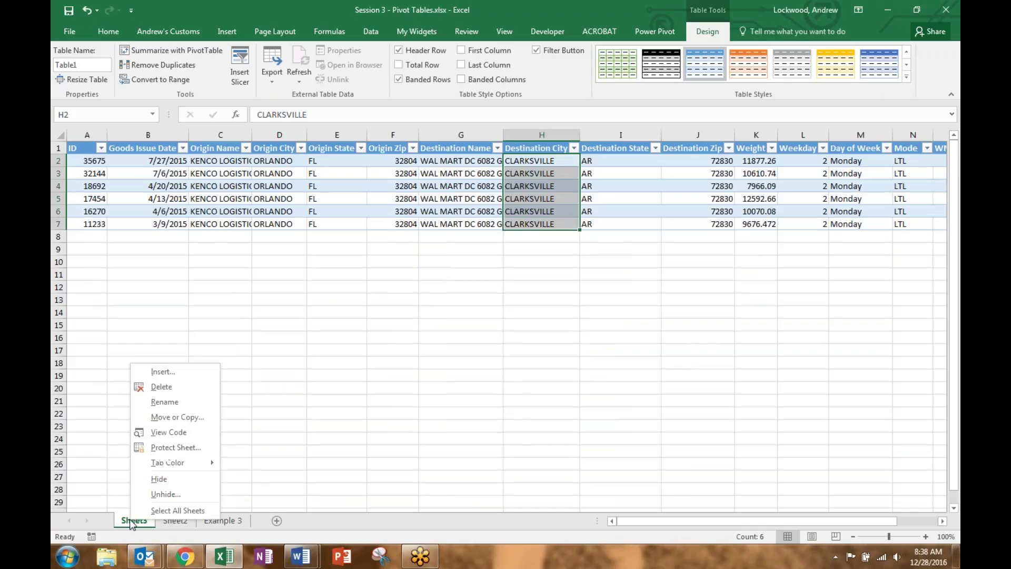
pyautogui.click(192, 387)
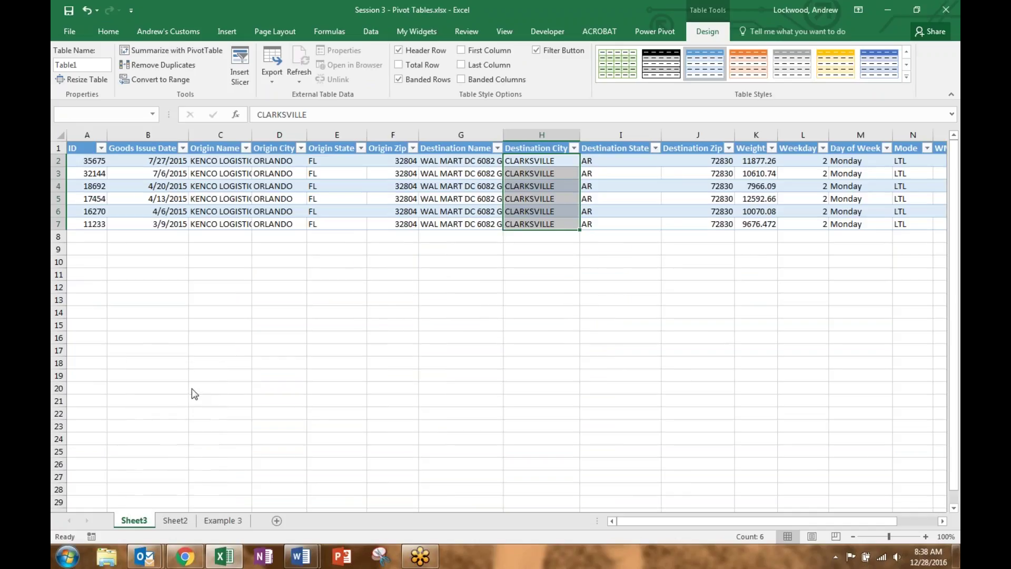
pyautogui.click(500, 312)
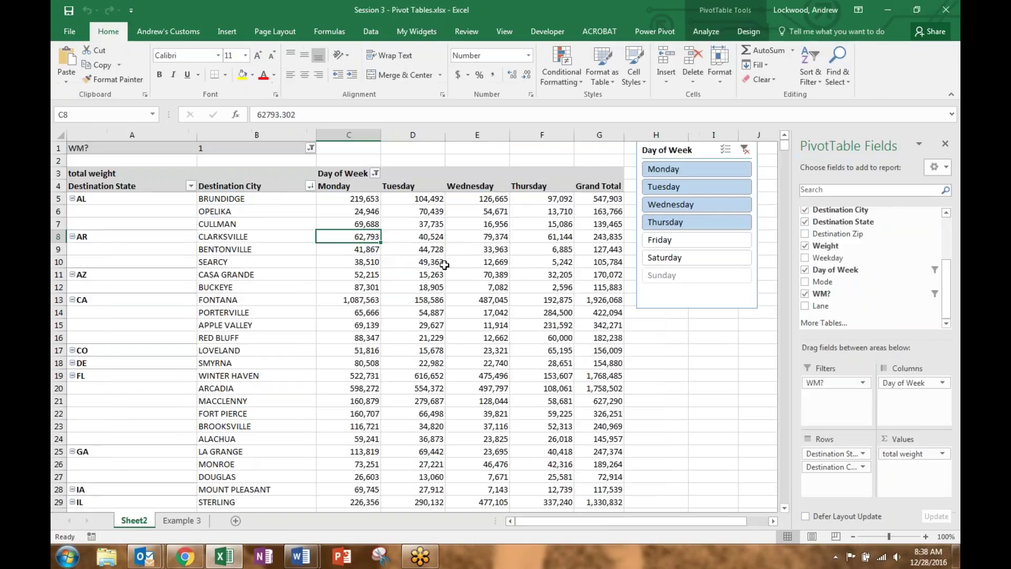
# Insert a Stacked Column PivotChart based on the PivotTable.
pyautogui.click(704, 31)
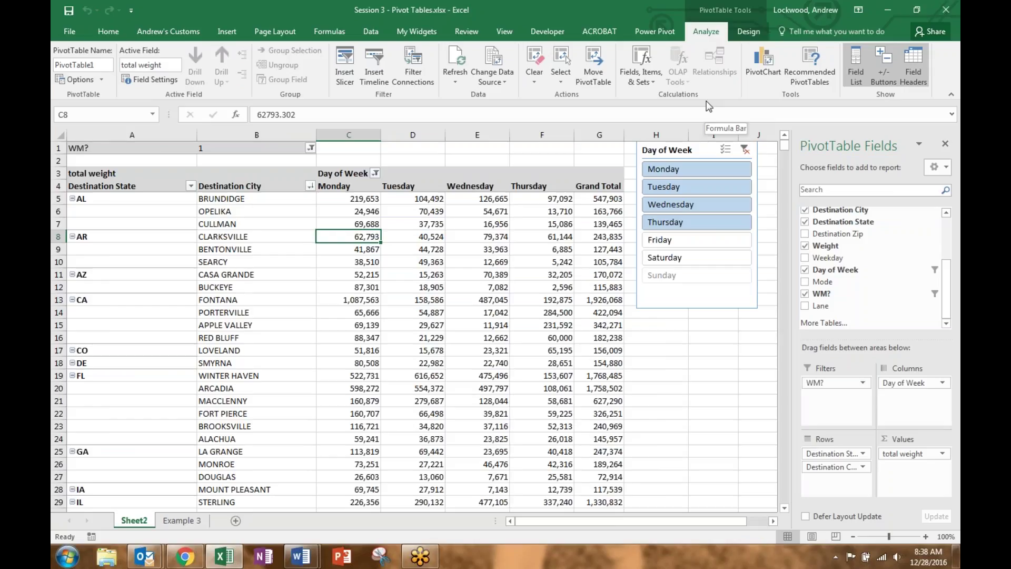
pyautogui.click(761, 68)
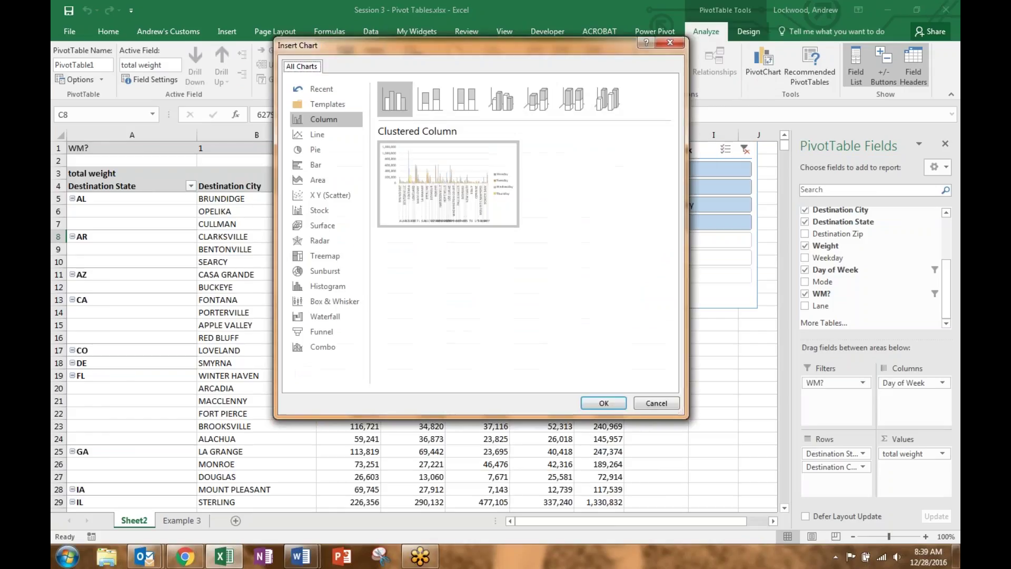
pyautogui.click(429, 100)
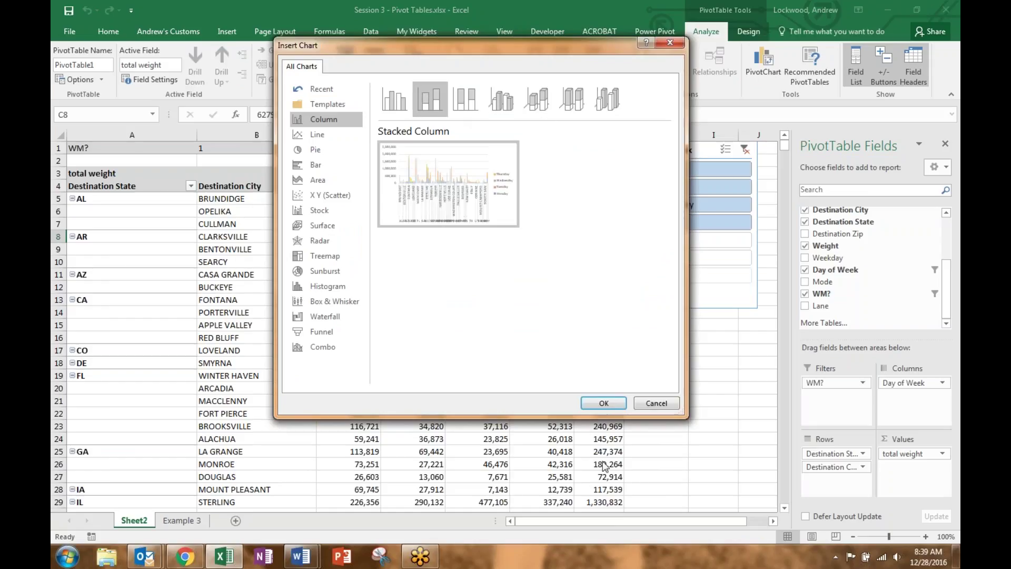
pyautogui.click(603, 403)
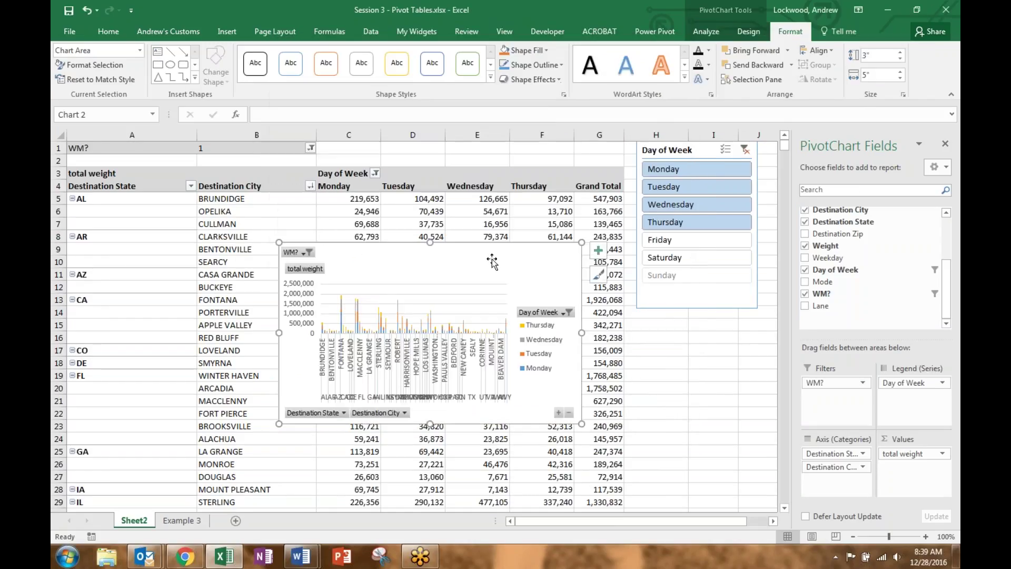
# Filter the PivotTable and chart to Tuesday with the slicer, and move the chart into the empty cells below the slicer.
pyautogui.click(677, 187)
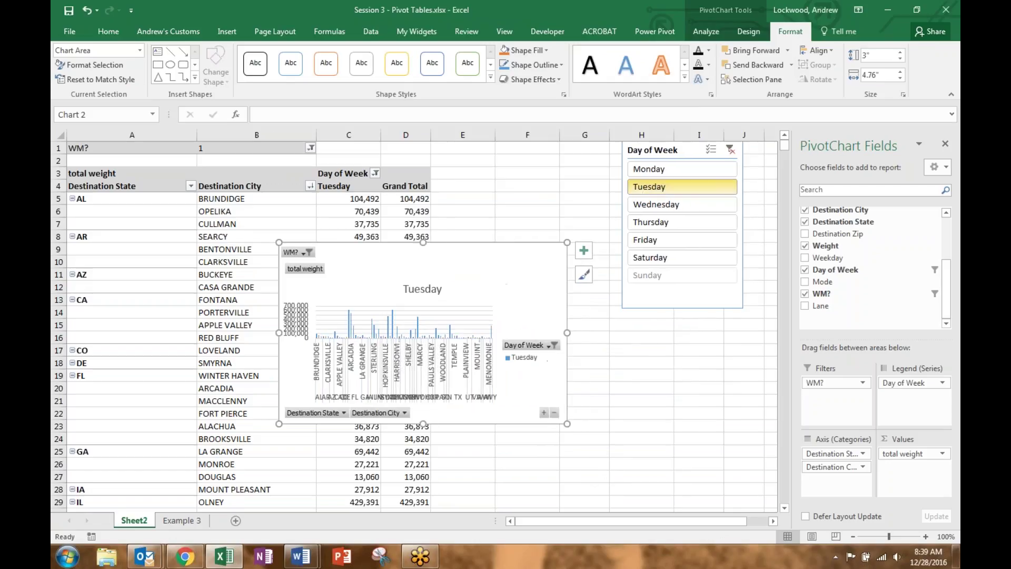
pyautogui.moveTo(485, 285)
pyautogui.mouseDown()
pyautogui.moveTo(692, 326)
pyautogui.moveTo(670, 330)
pyautogui.mouseUp()
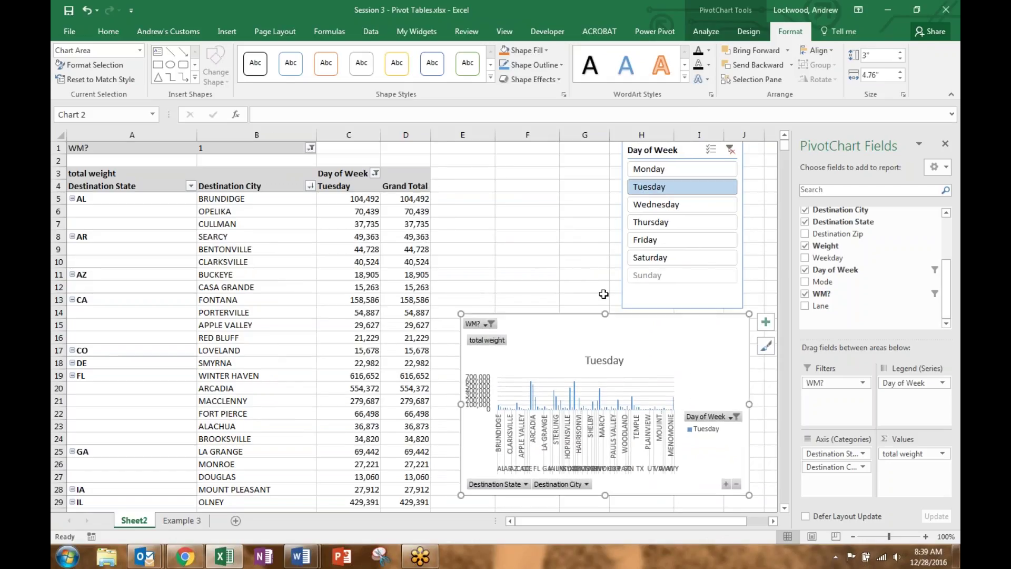
# Remove Destination State from the PivotChart's axis categories and cut the chart from the sheet.
pyautogui.moveTo(832, 453); pyautogui.dragTo(820, 271)
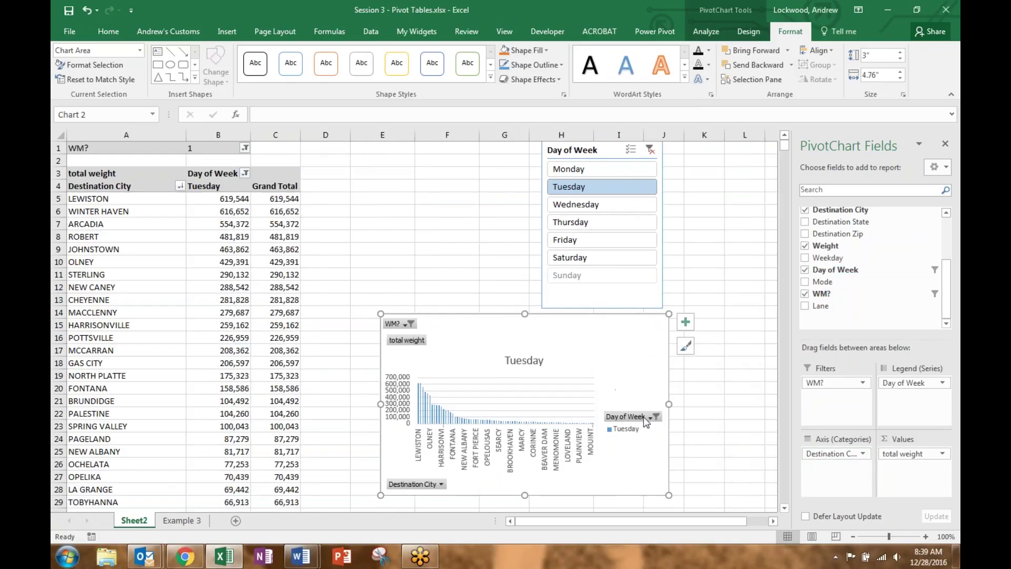
pyautogui.rightClick(562, 327)
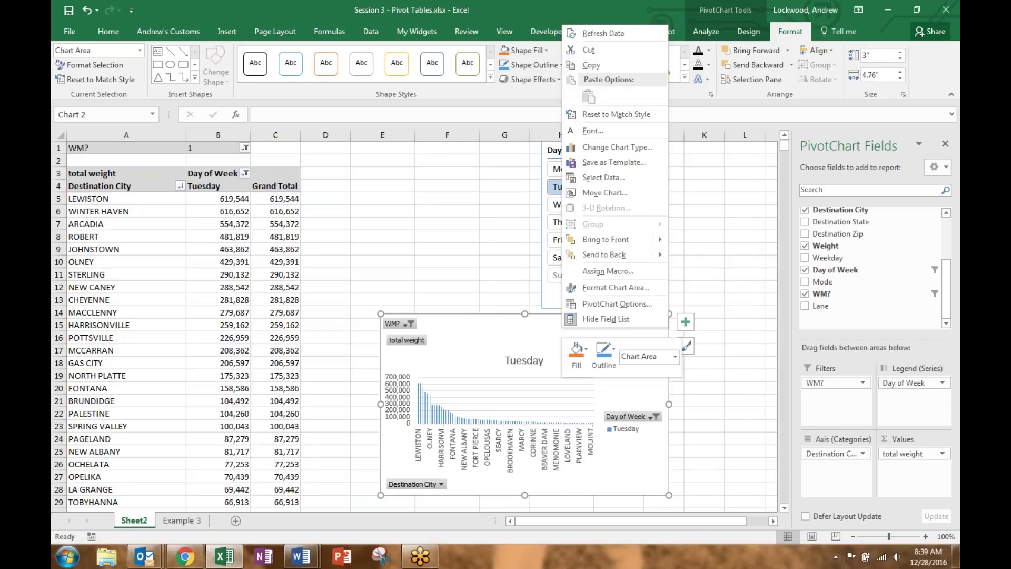
pyautogui.click(589, 50)
pyautogui.click(174, 227)
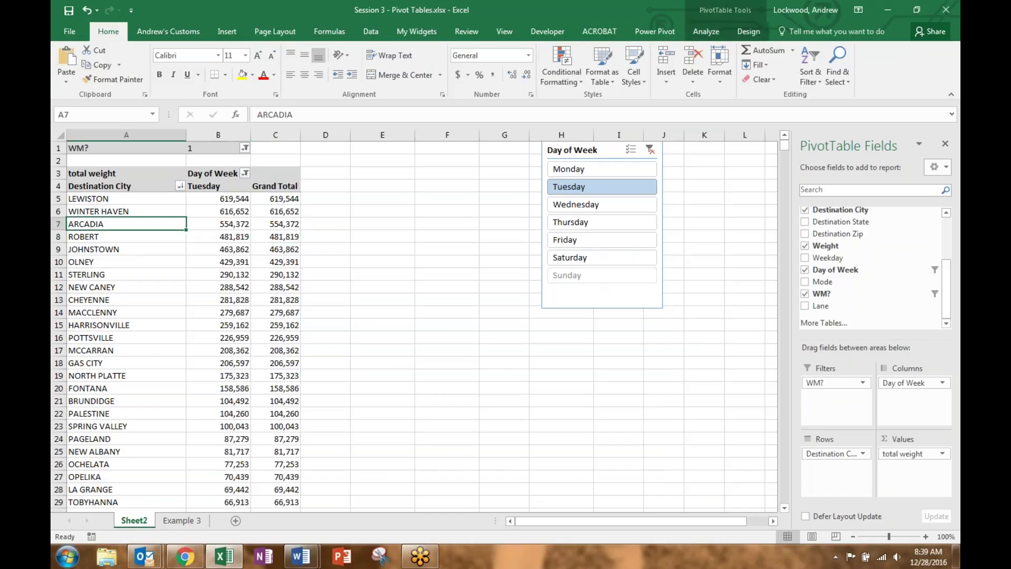
# Check the range used as the PivotTable's data source and close the dialog without changes.
pyautogui.click(709, 30)
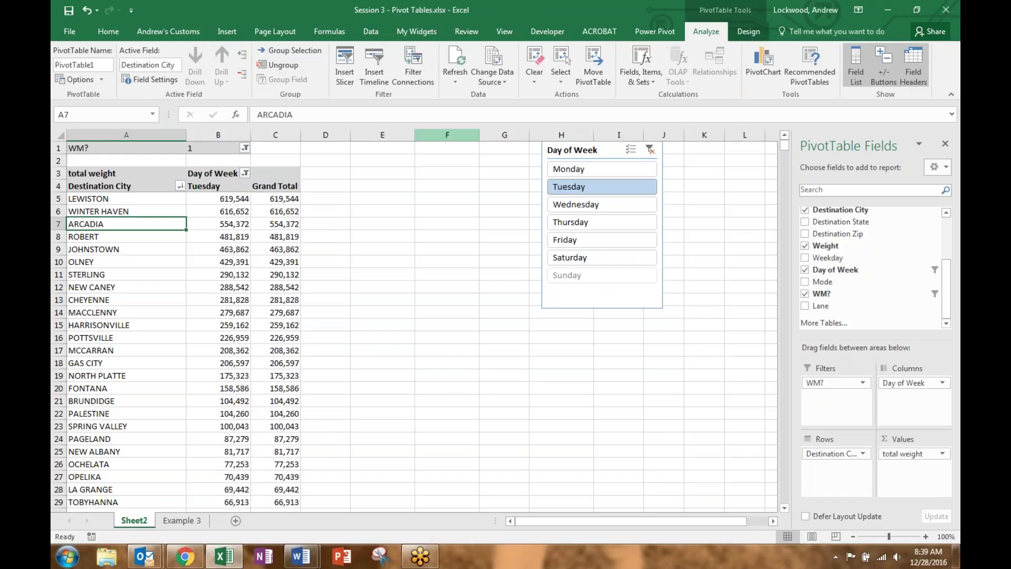
pyautogui.click(130, 201)
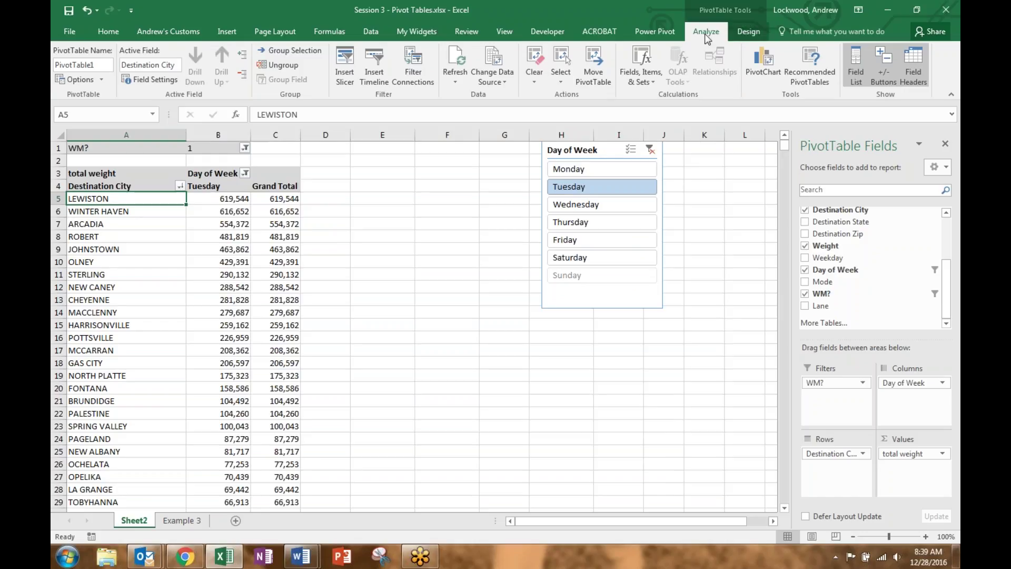
pyautogui.click(495, 81)
pyautogui.click(498, 93)
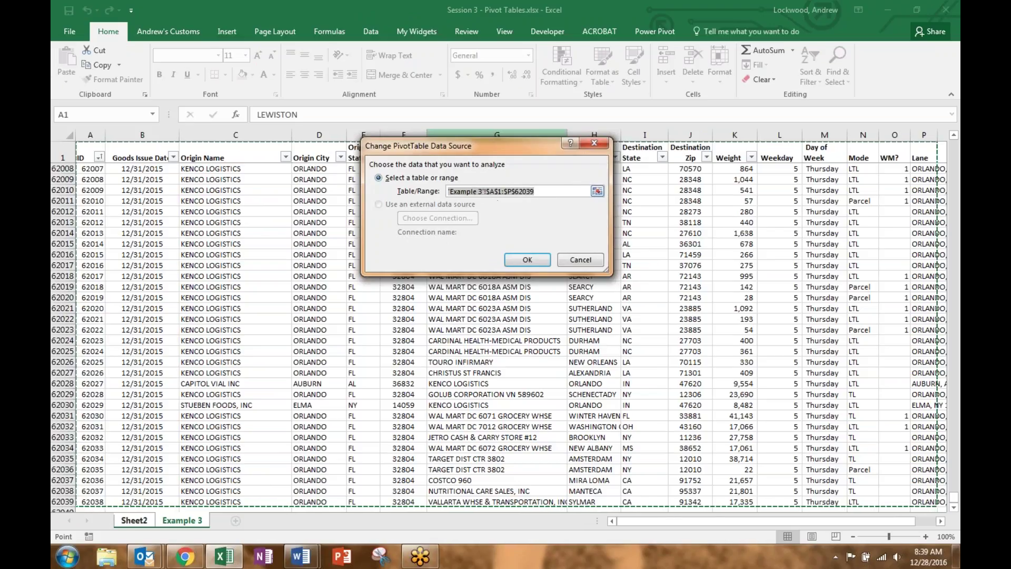
pyautogui.click(540, 191)
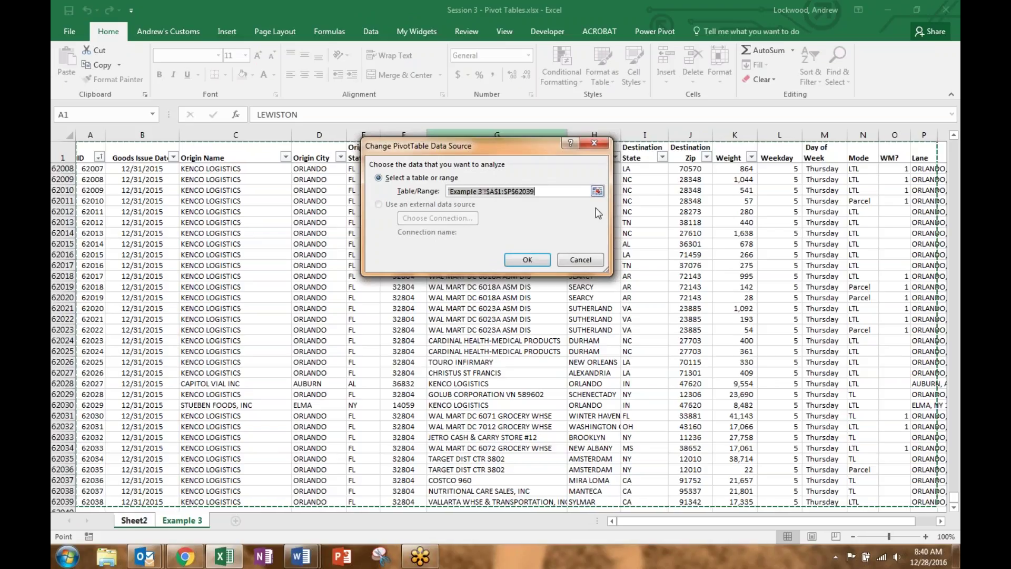
pyautogui.click(599, 261)
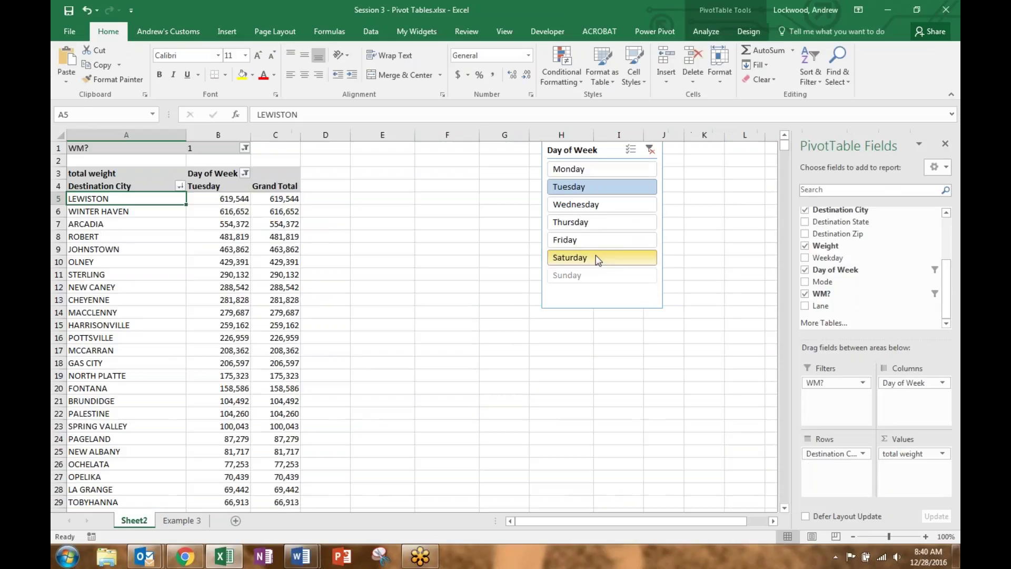
# Format the entire shipment data range $A$1:$P$62039 on the Example 3 sheet as a table with headers, using a Light style with black header.
pyautogui.click(191, 520)
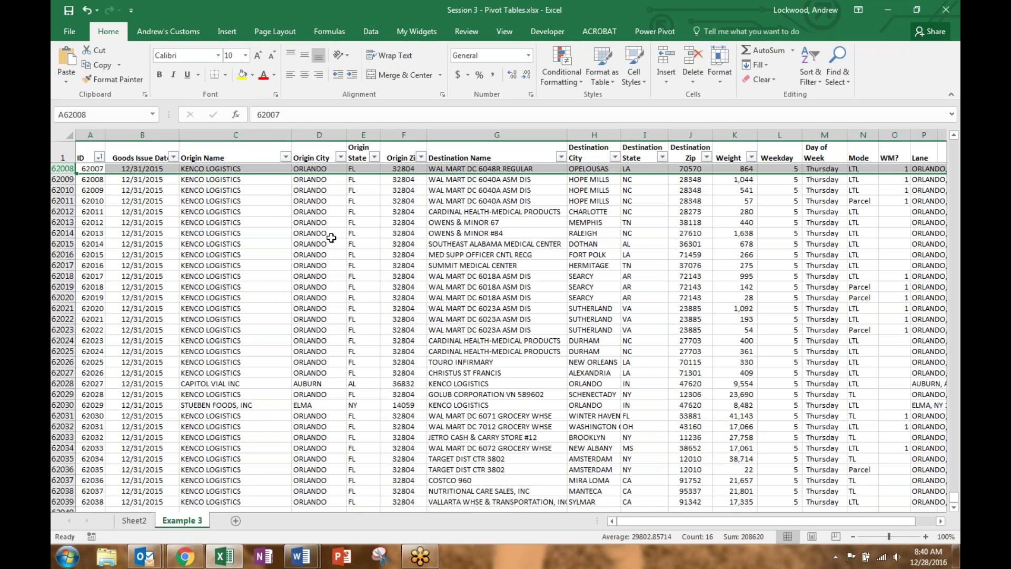
pyautogui.click(287, 327)
pyautogui.scroll(8, 251, 282)
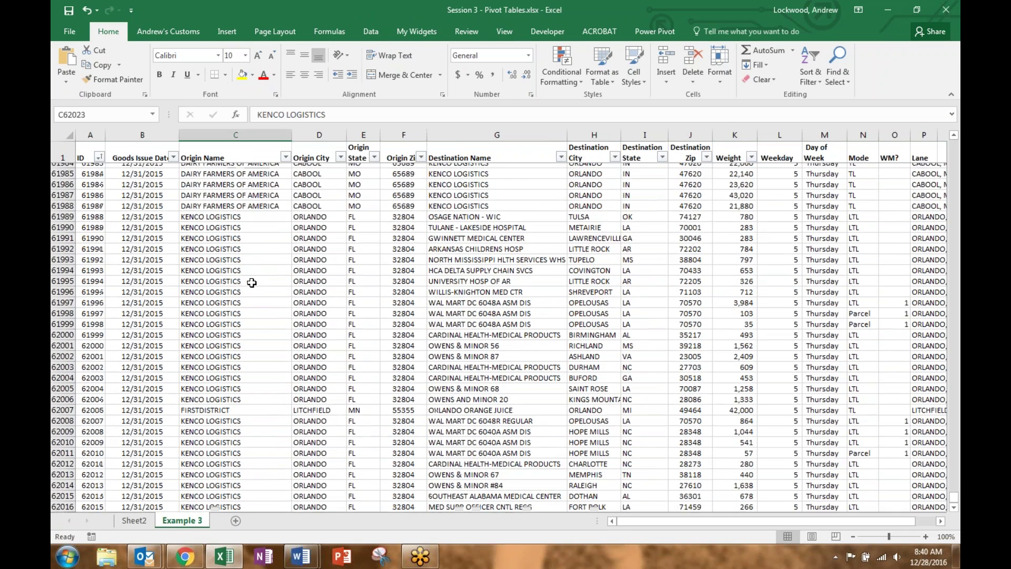
pyautogui.scroll(-3, 252, 282)
pyautogui.click(231, 254)
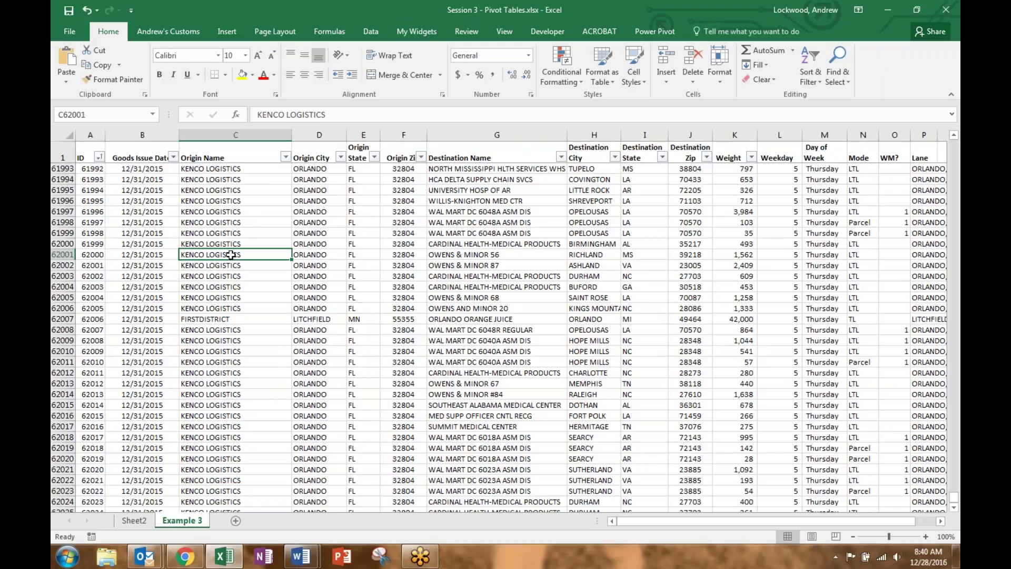
pyautogui.hotkey('ctrl', 'a')
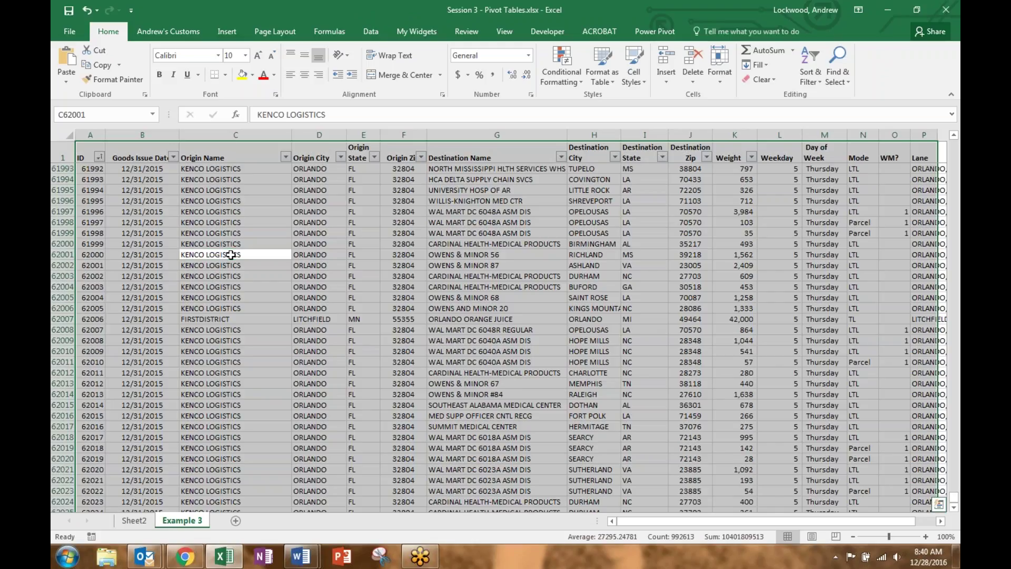
pyautogui.click(225, 34)
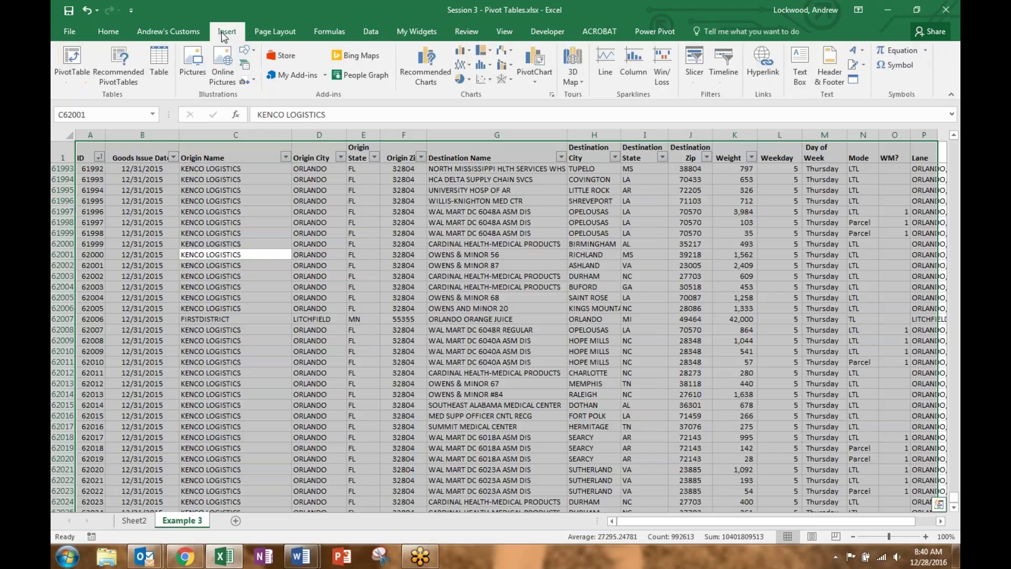
pyautogui.click(108, 31)
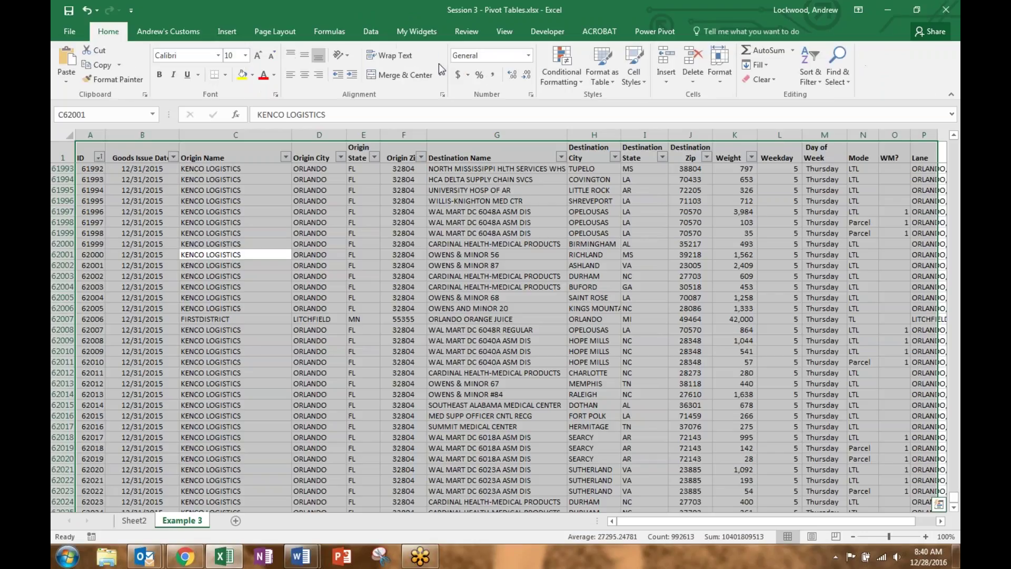
pyautogui.click(599, 80)
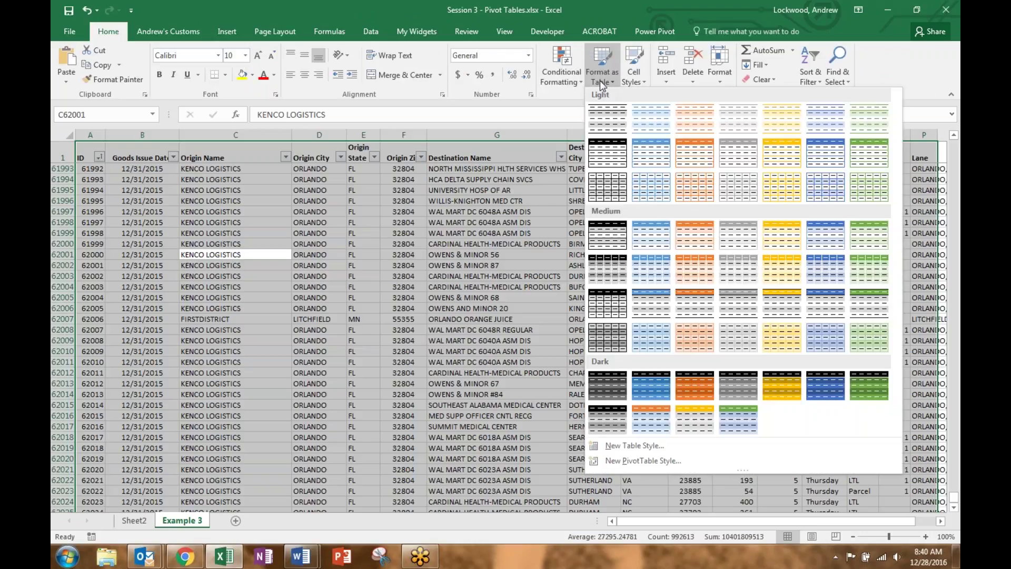
pyautogui.click(600, 155)
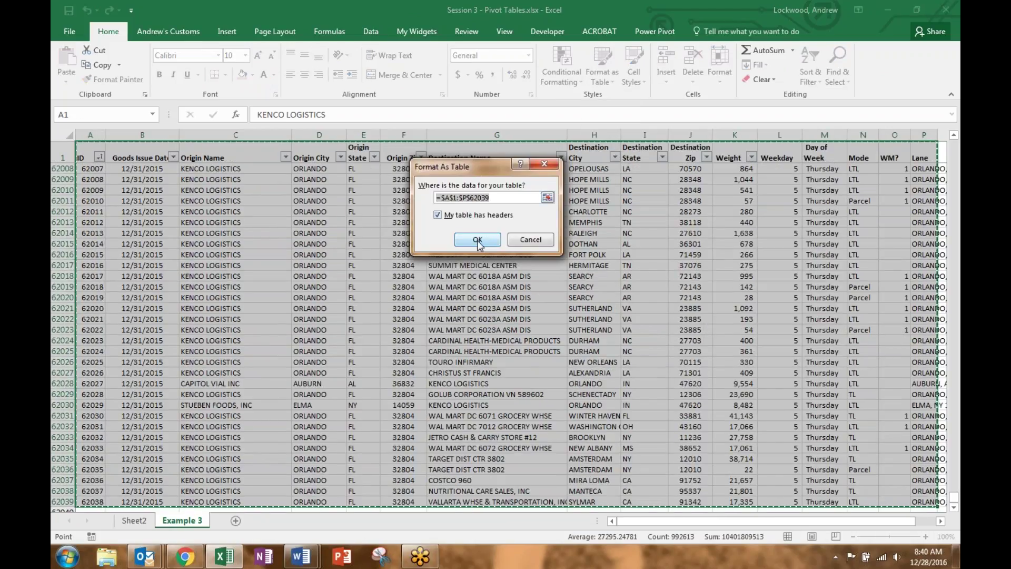
pyautogui.click(477, 240)
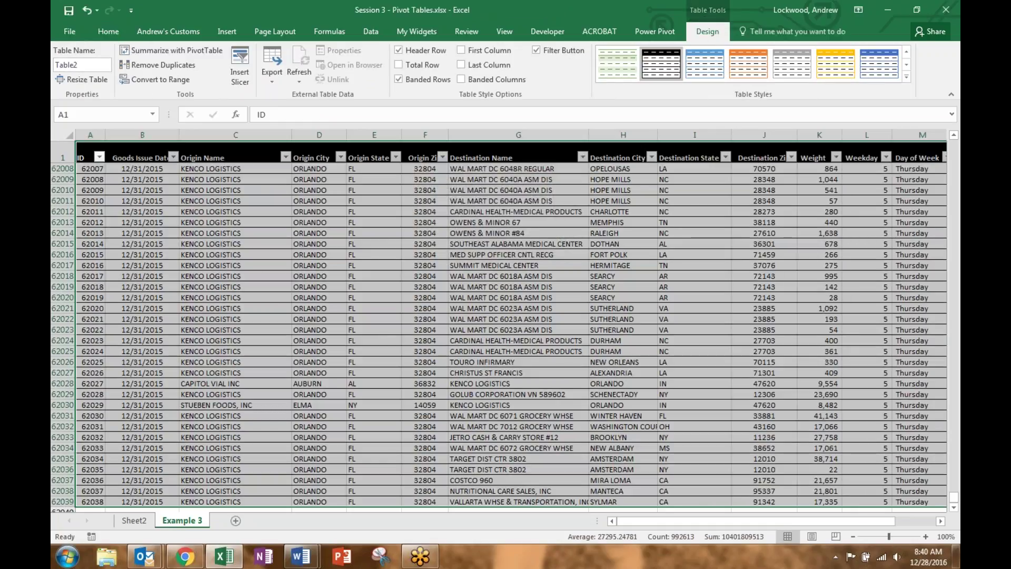
# Rename the new table on the Example 3 sheet as TableforPivot.
pyautogui.click(90, 65)
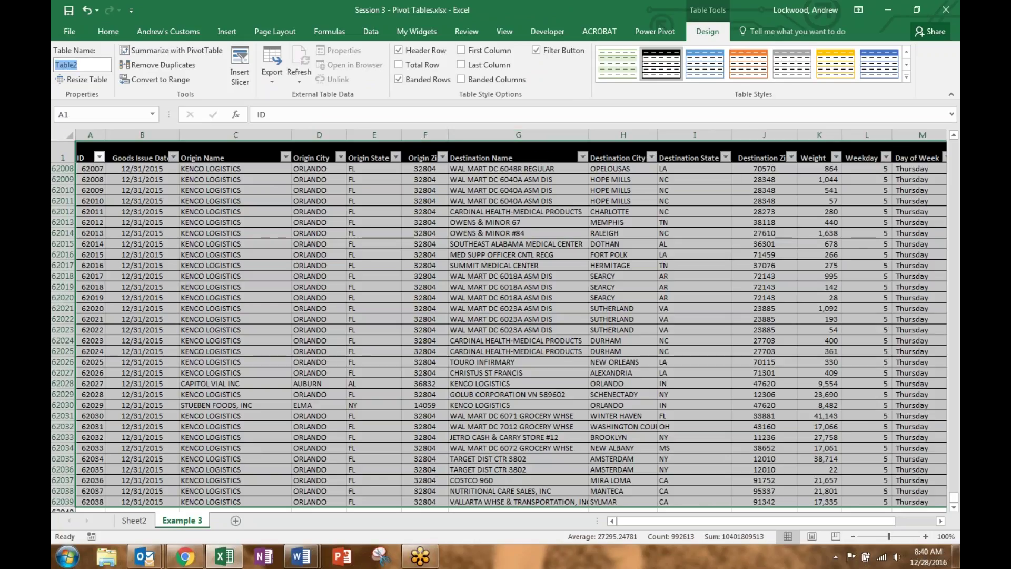
pyautogui.write('TableforPivot')
pyautogui.press('Return')
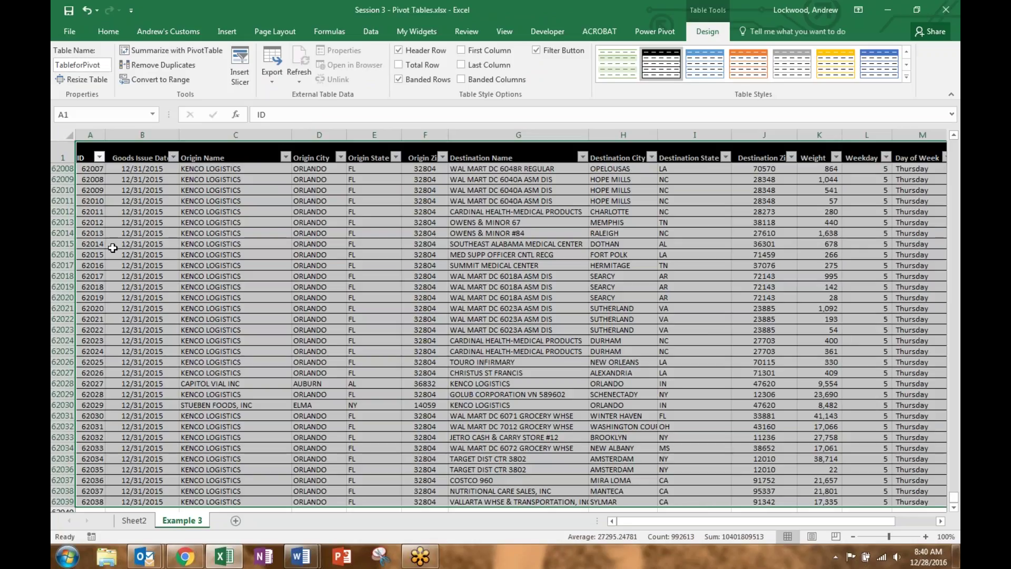
pyautogui.click(220, 244)
pyautogui.scroll(7, 219, 245)
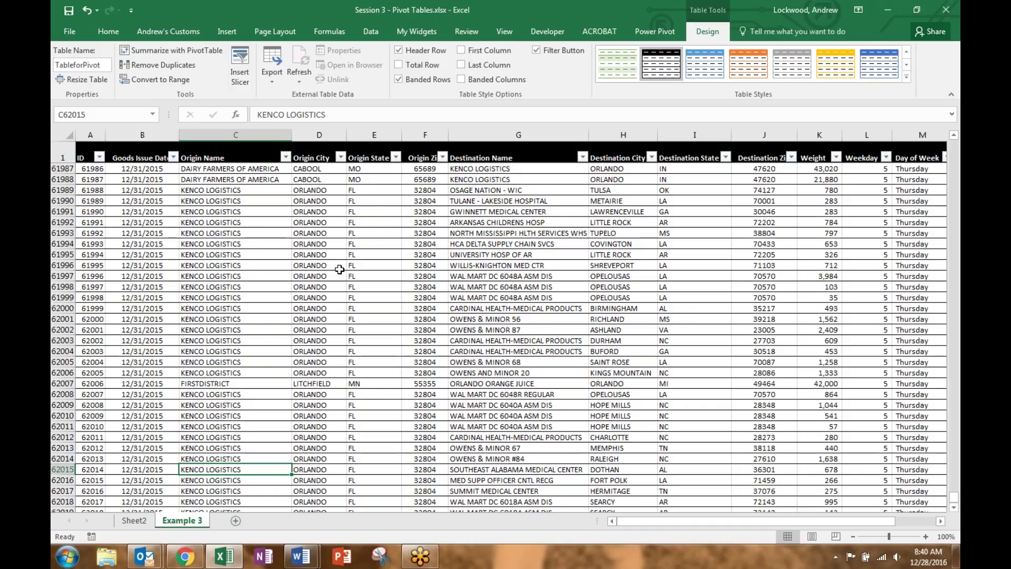
# Change the data source of the PivotTable on Sheet2 from the fixed cell range to the table TableforPivot.
pyautogui.click(140, 524)
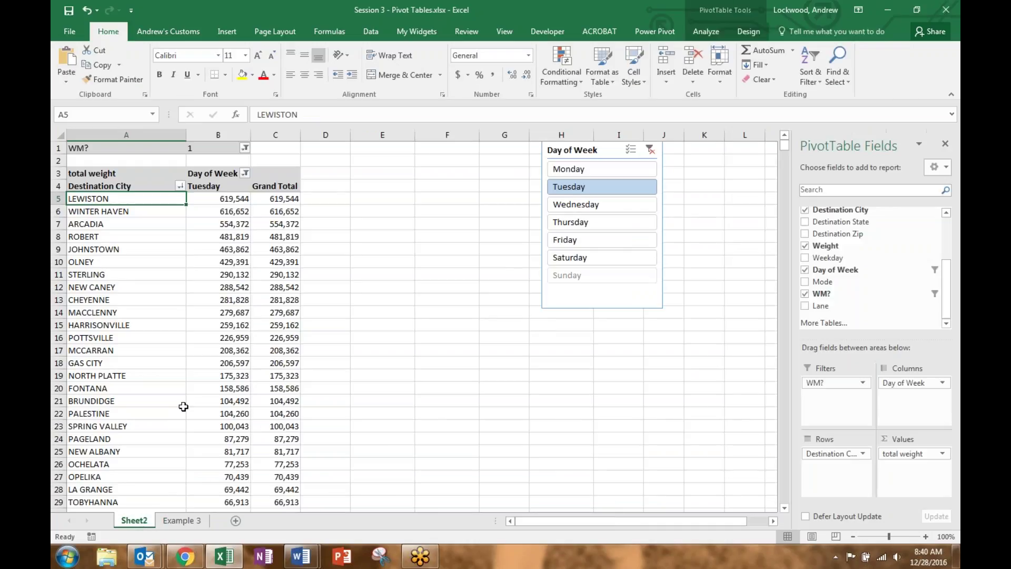
pyautogui.click(711, 33)
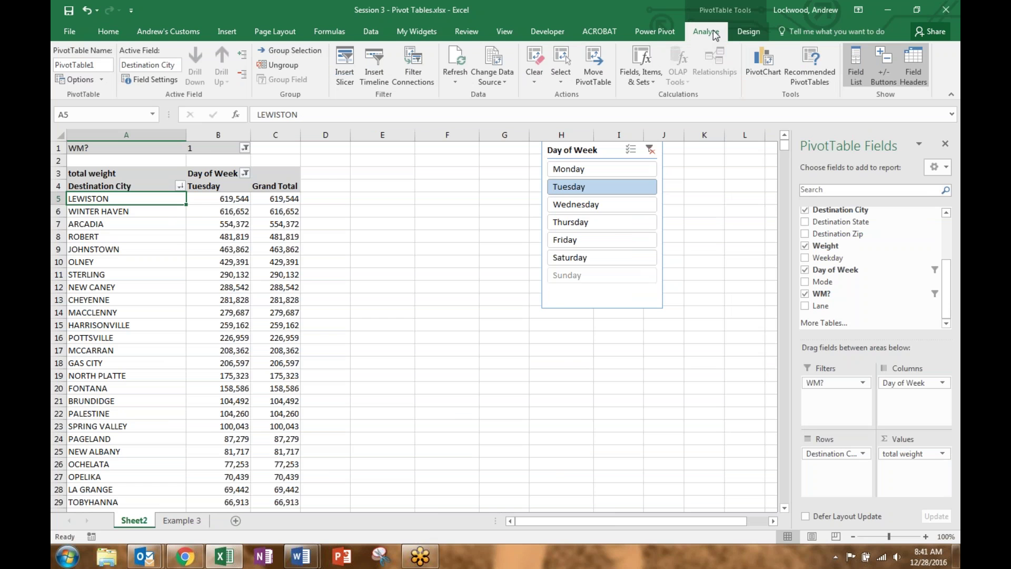
pyautogui.click(501, 80)
pyautogui.click(511, 95)
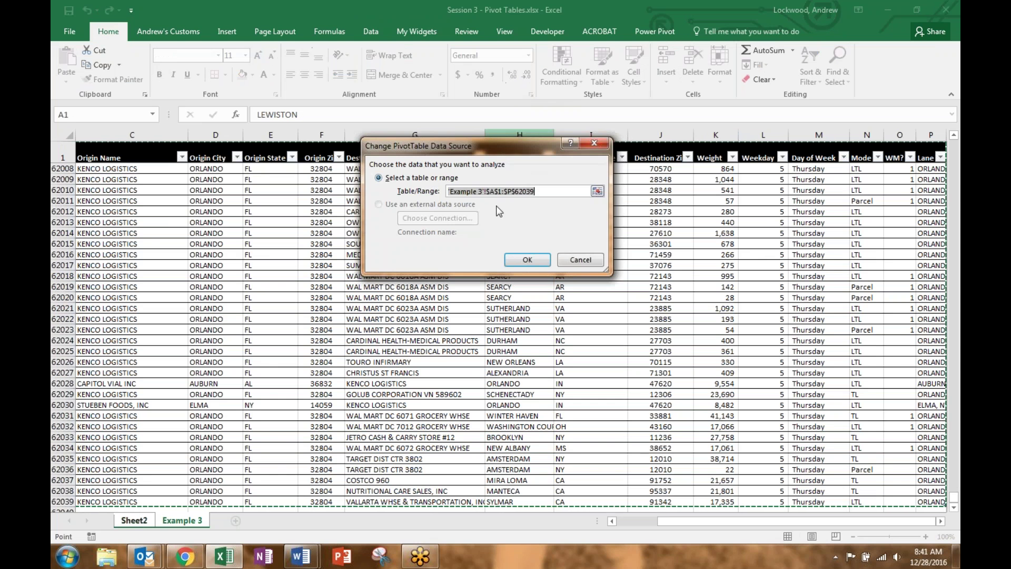
pyautogui.click(581, 192)
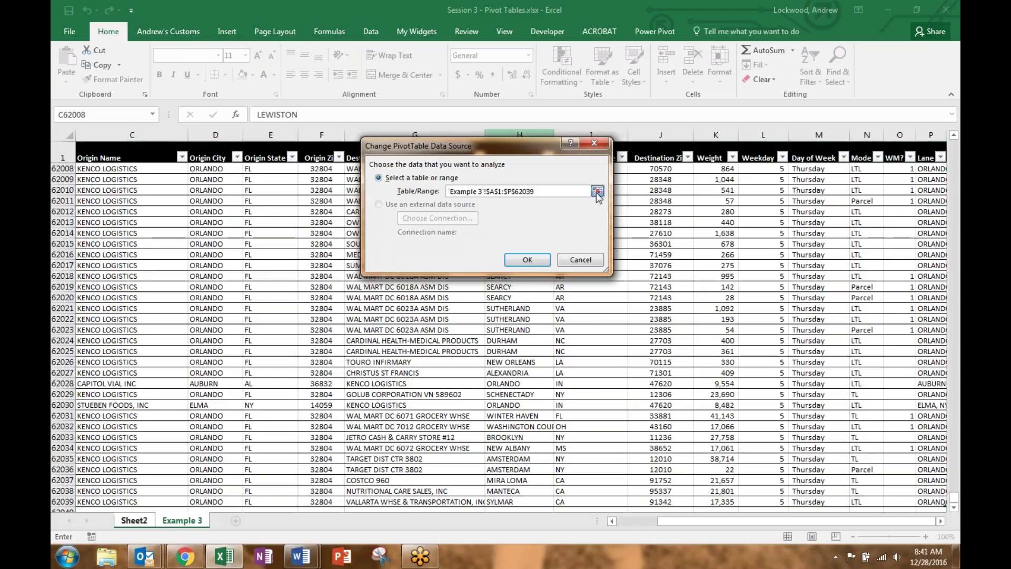
pyautogui.click(597, 191)
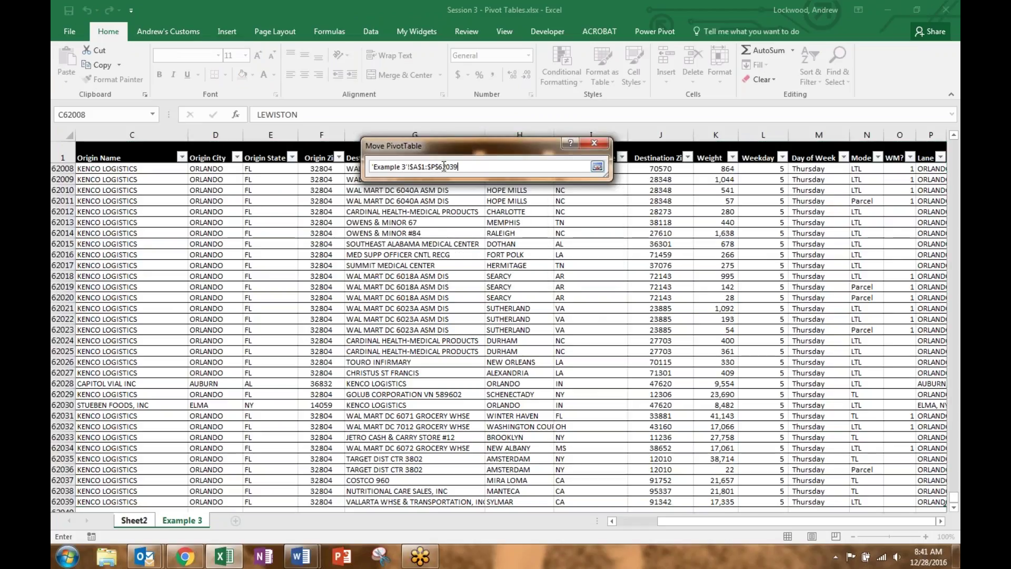
pyautogui.moveTo(459, 167); pyautogui.dragTo(371, 166)
pyautogui.press('BackSpace')
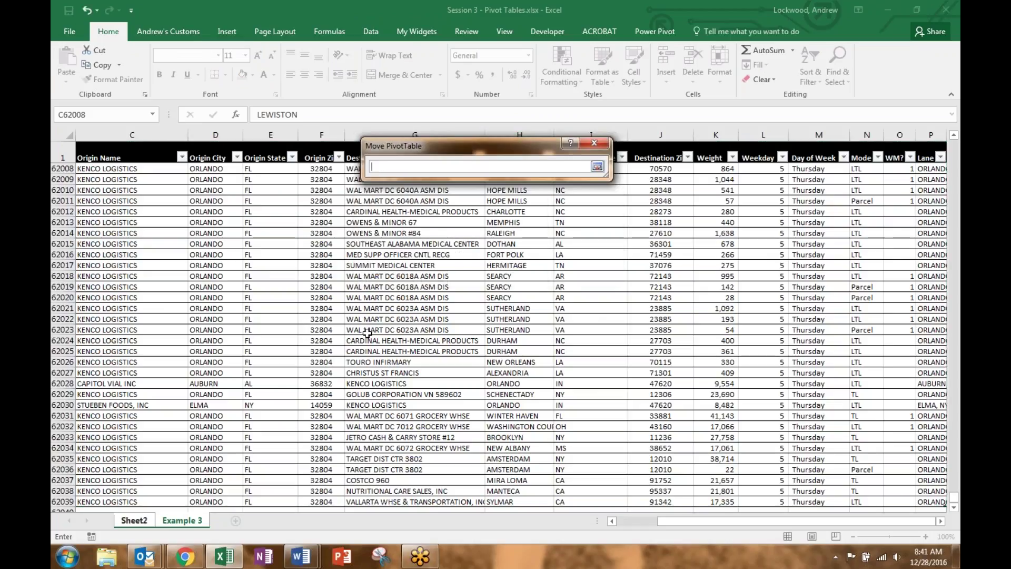
pyautogui.click(186, 524)
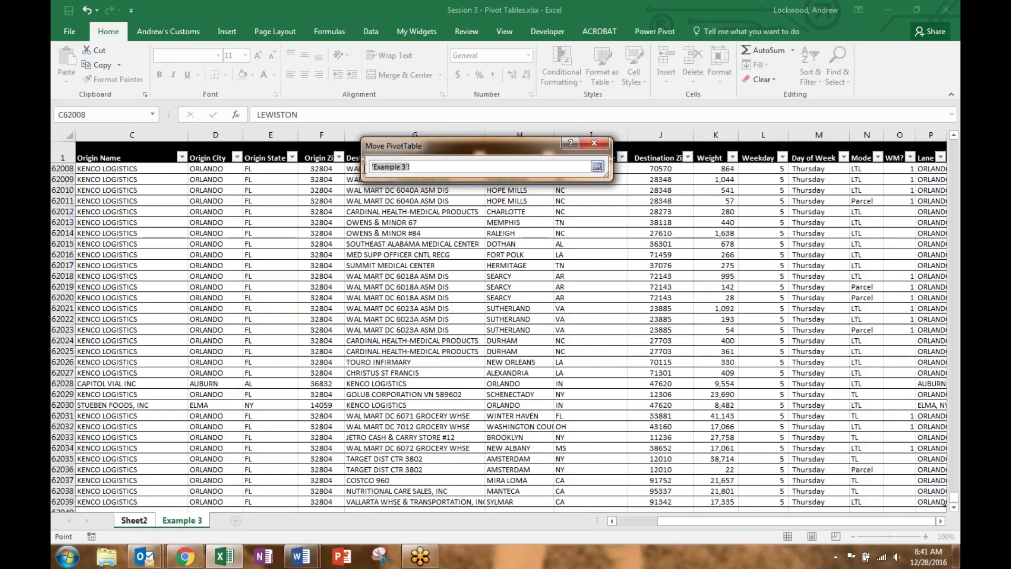
pyautogui.press('BackSpace')
pyautogui.write('Table')
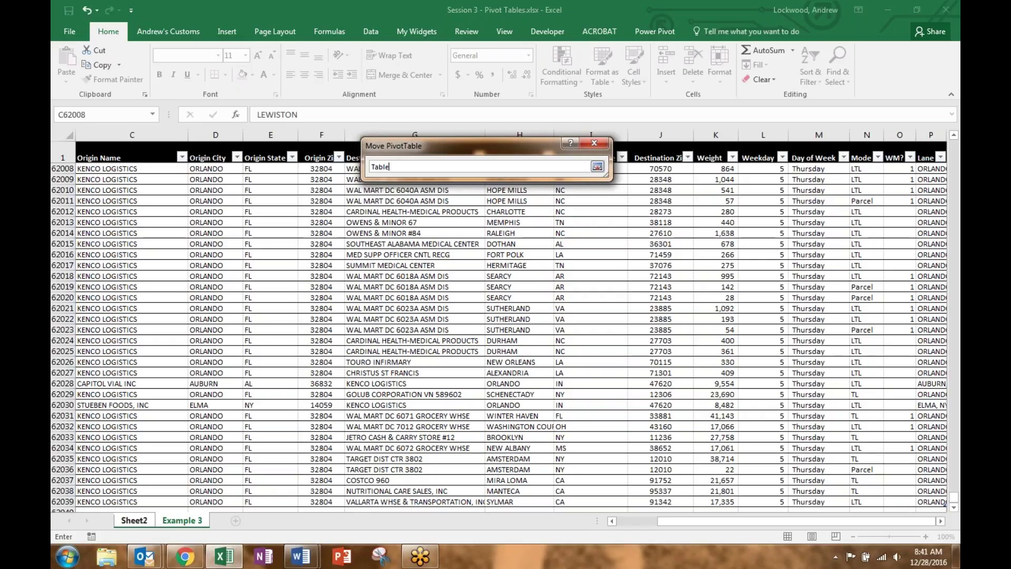
pyautogui.write('forPivot')
pyautogui.press('Return')
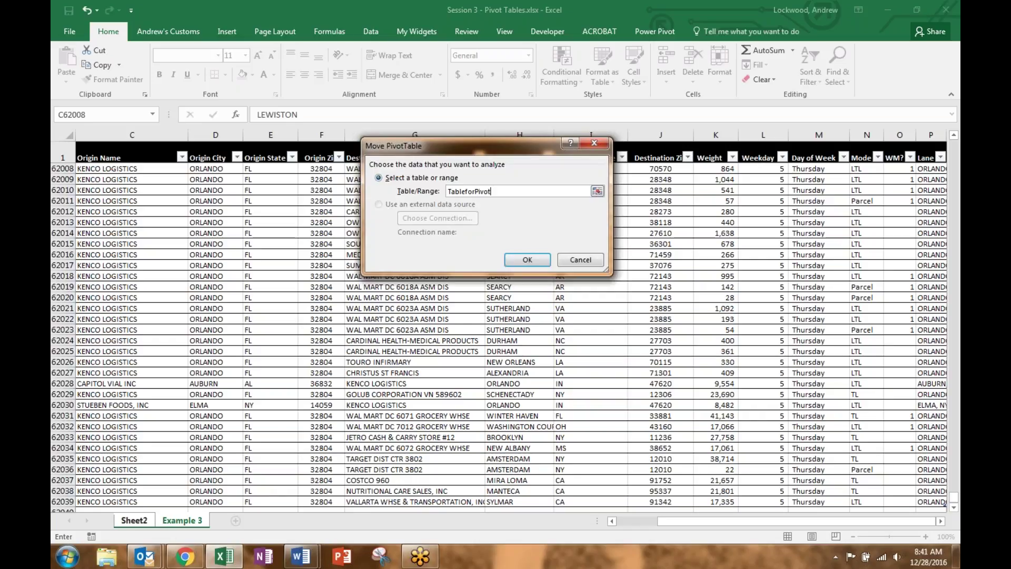
pyautogui.click(526, 260)
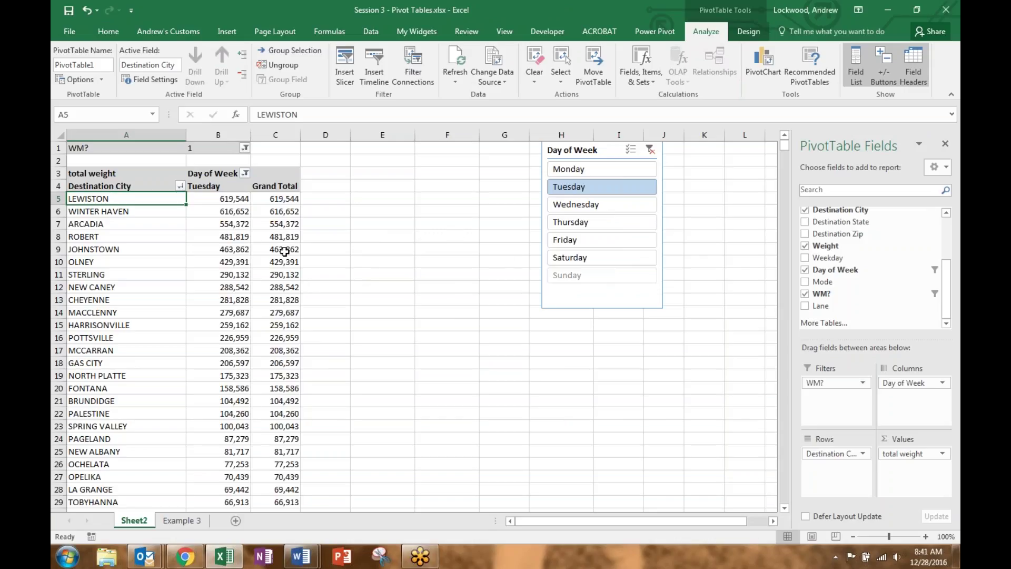
# Set the PivotTable options to refresh data when opening the file and apply them.
pyautogui.rightClick(113, 224)
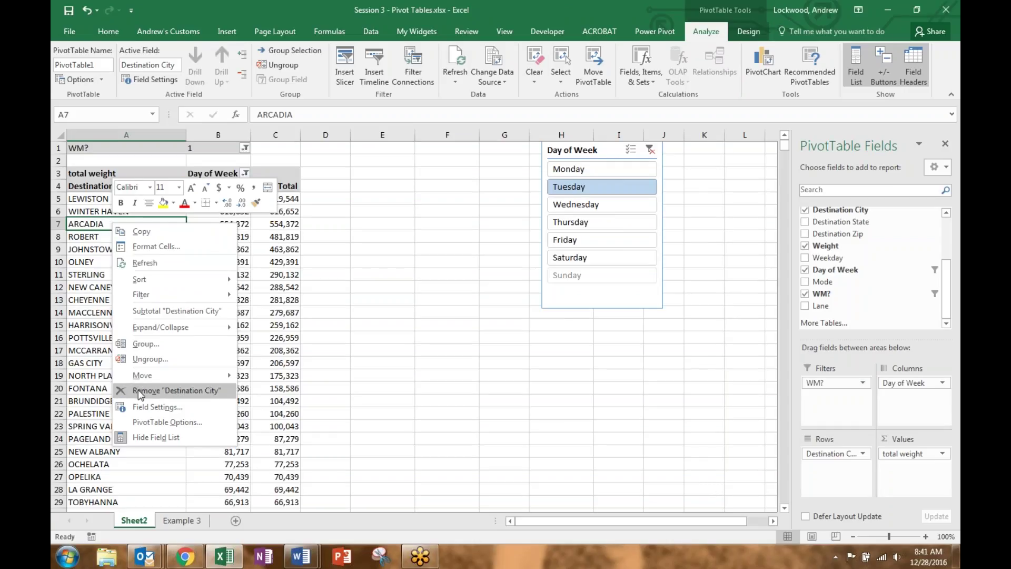
pyautogui.click(147, 424)
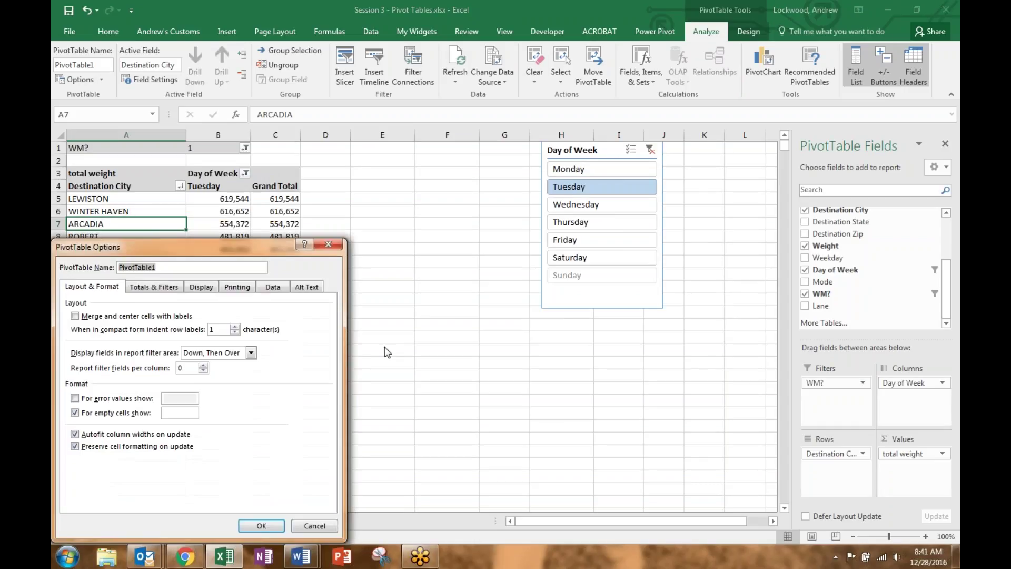
pyautogui.click(263, 288)
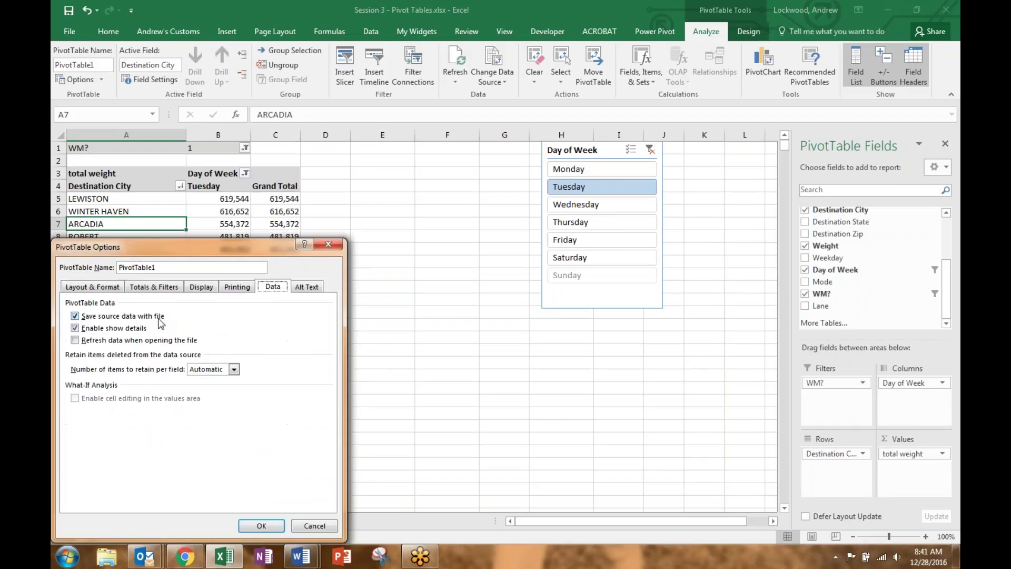
pyautogui.click(74, 340)
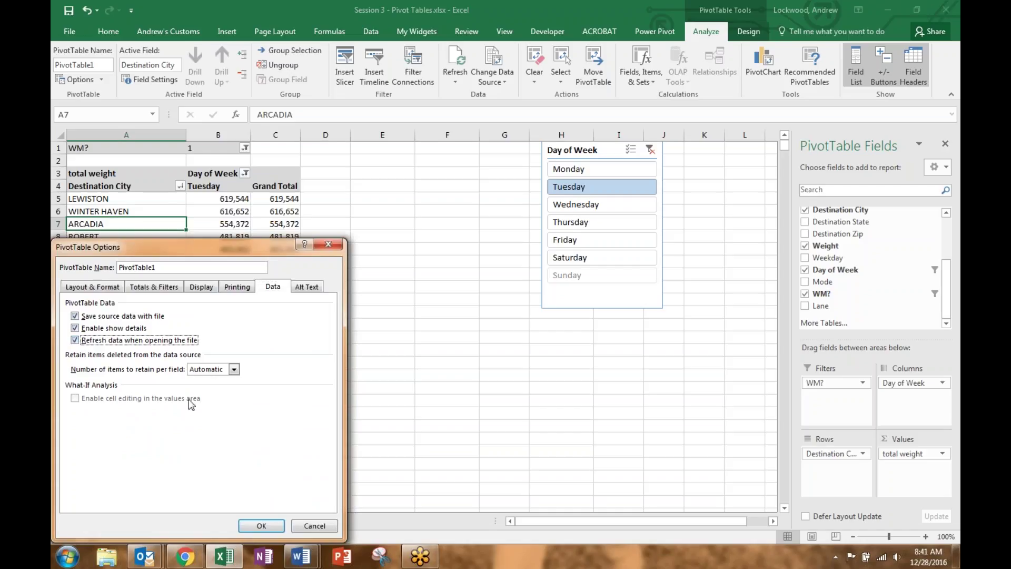
pyautogui.click(103, 287)
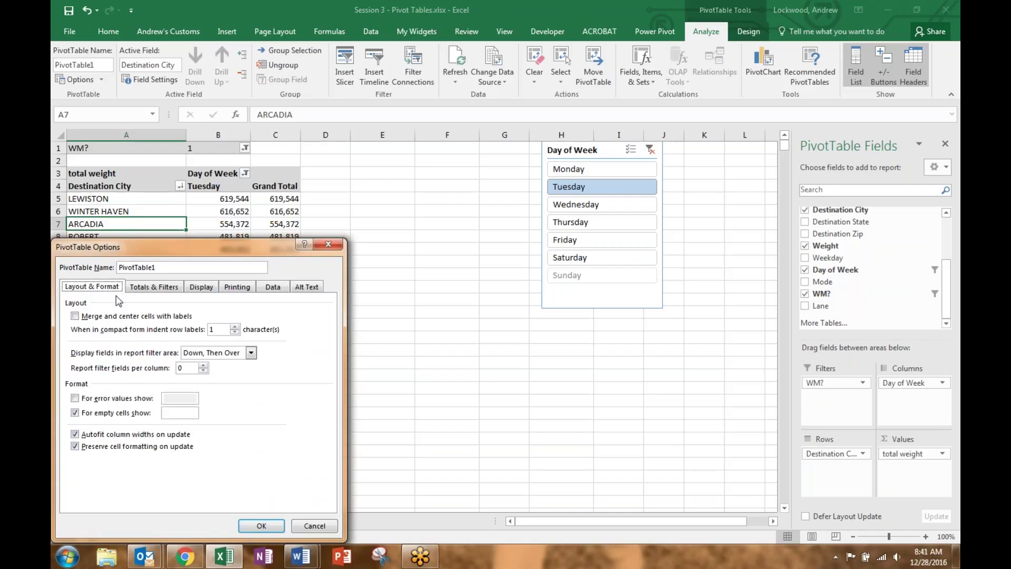
pyautogui.click(246, 525)
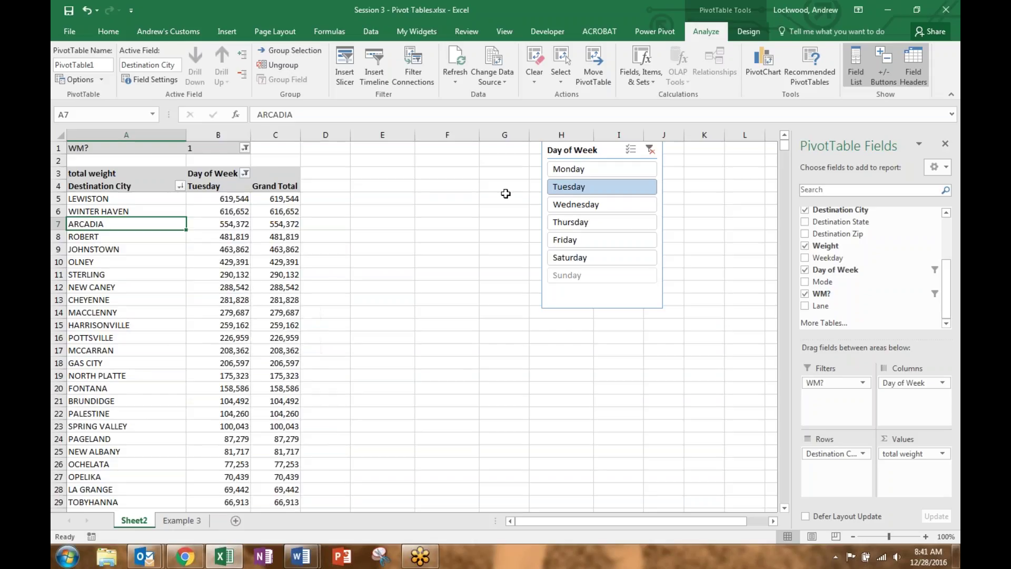
# Add Destination State above Destination City in the PivotTable rows and collapse the entire Destination State field.
pyautogui.moveTo(865, 225); pyautogui.dragTo(837, 471)
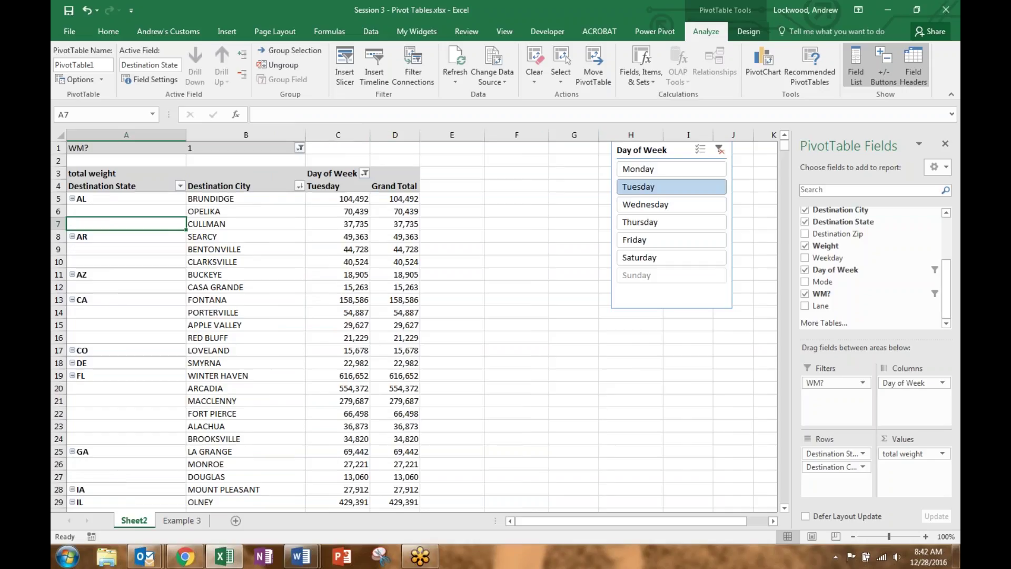
pyautogui.click(129, 200)
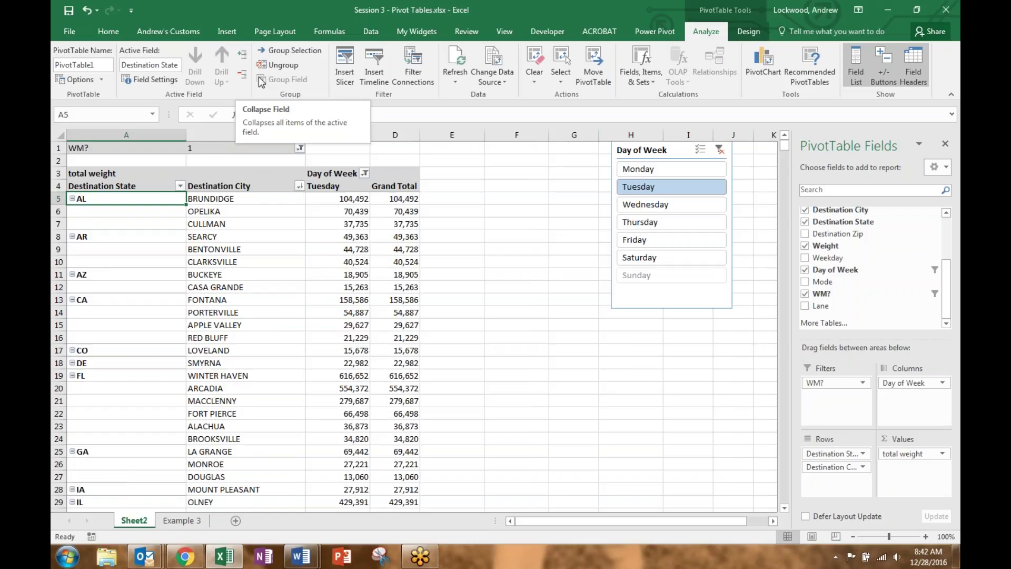
pyautogui.click(122, 213)
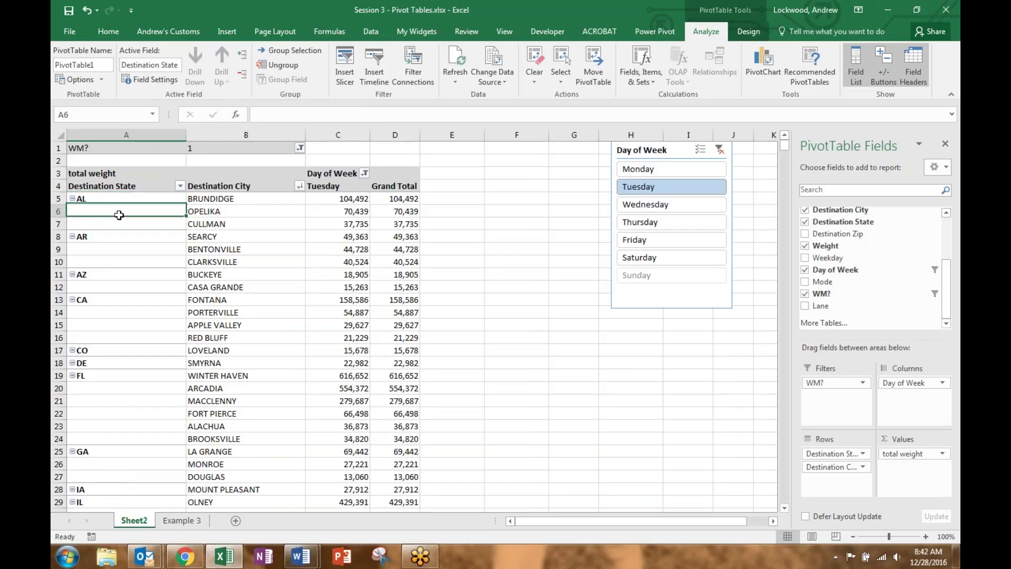
pyautogui.click(122, 199)
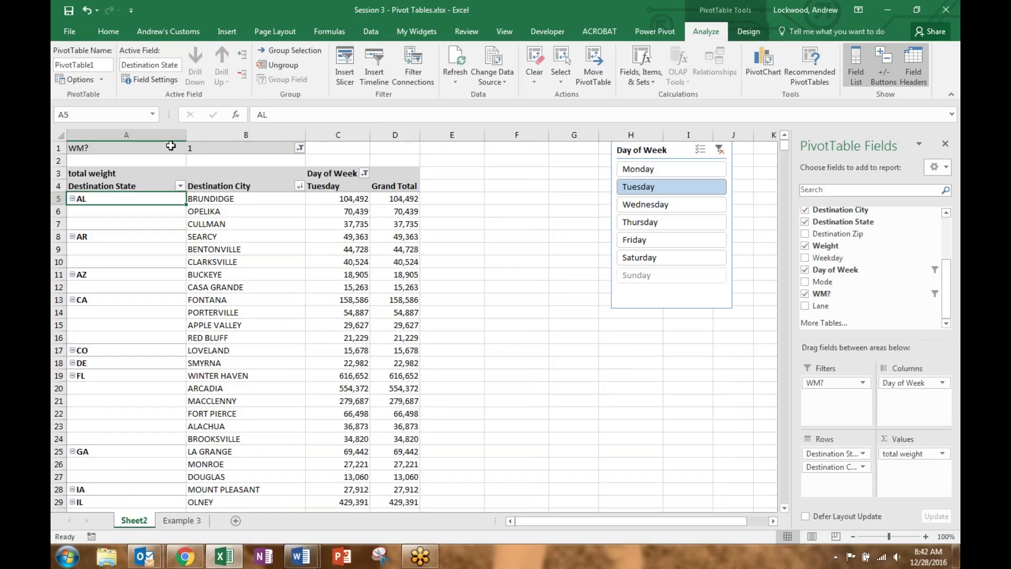
pyautogui.click(241, 76)
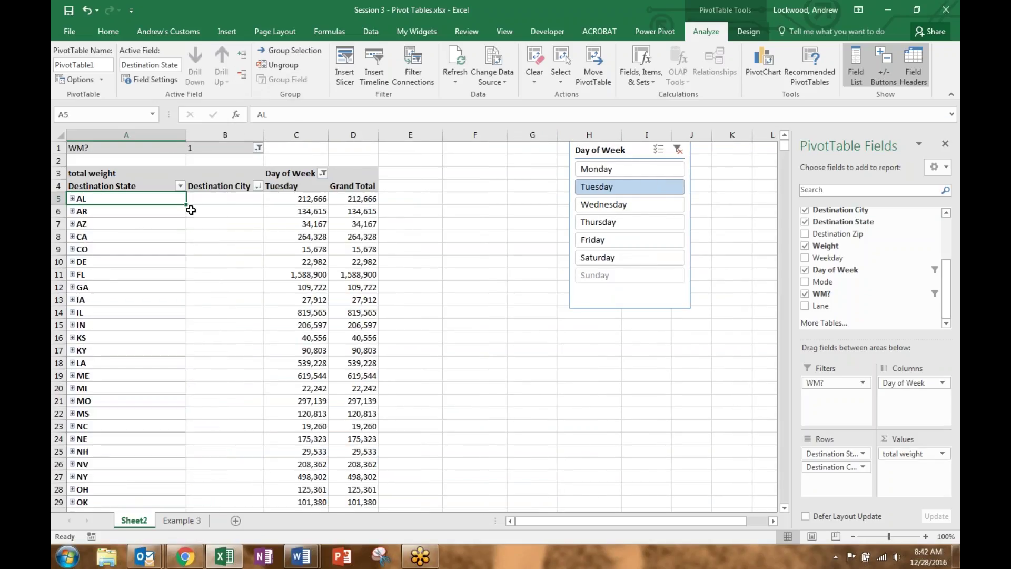
# Expand and re-collapse AL, expand AR, and finish by expanding the entire Destination State field.
pyautogui.doubleClick(102, 199)
pyautogui.click(73, 198)
pyautogui.click(72, 211)
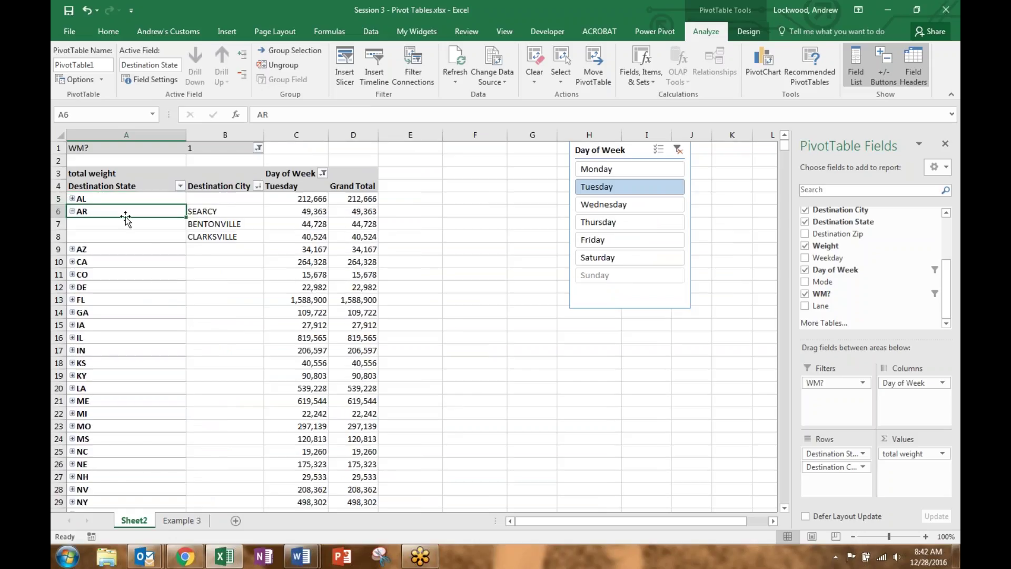
pyautogui.click(243, 59)
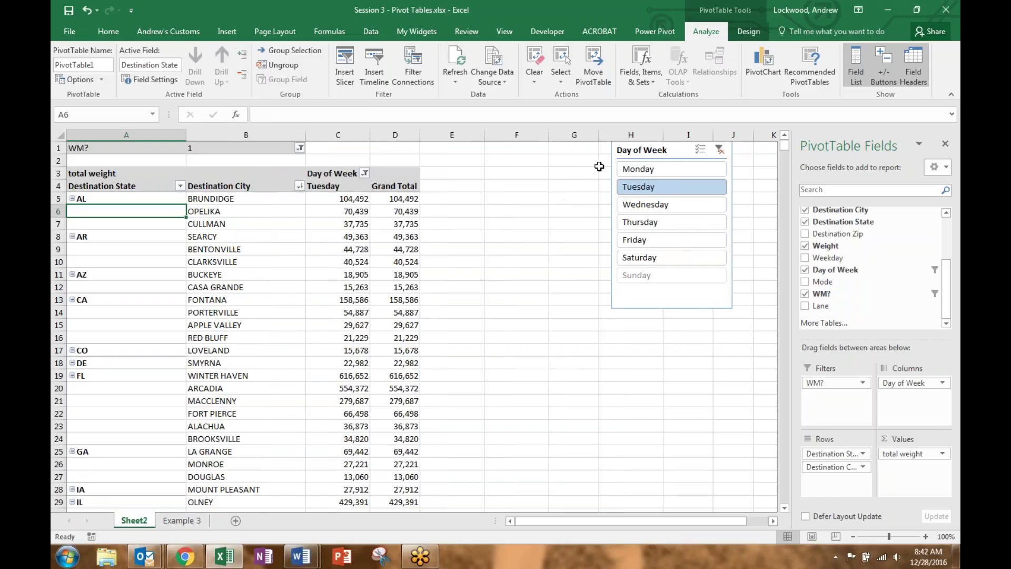
# Move the Day of Week slicer right beside the PivotTable's Grand Total column and select the Destination State items.
pyautogui.moveTo(630, 149); pyautogui.dragTo(453, 149)
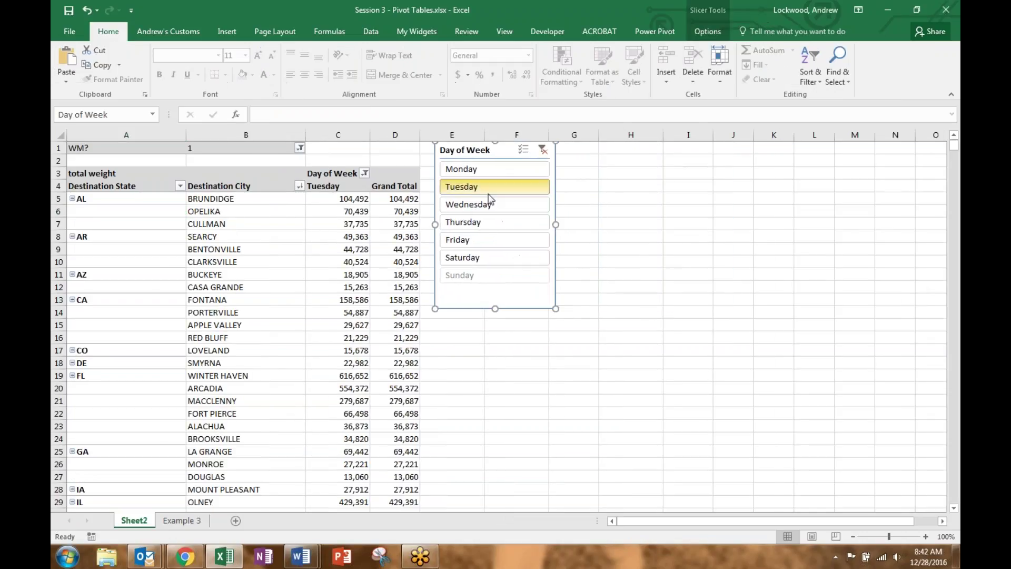
pyautogui.click(128, 232)
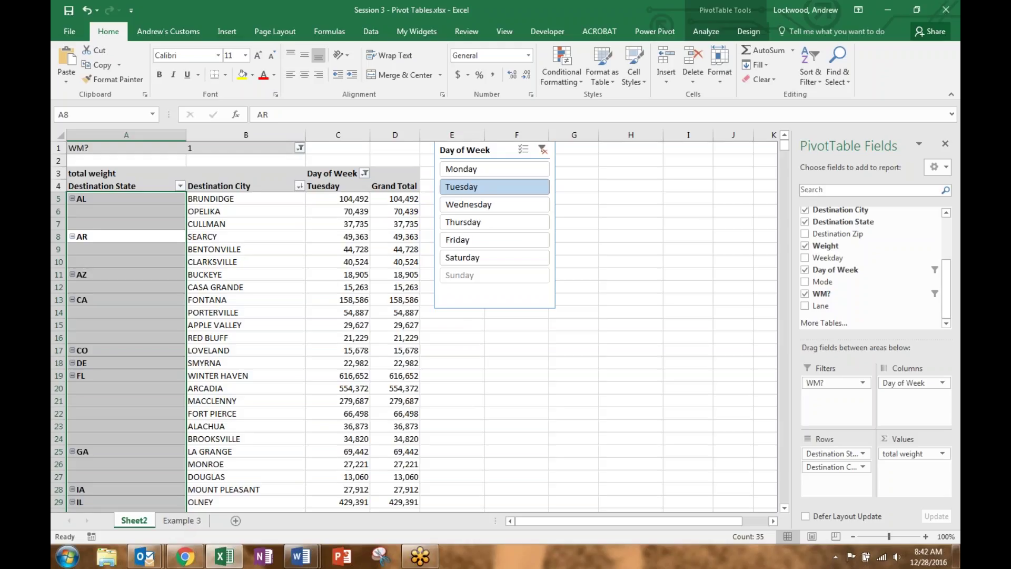
pyautogui.click(597, 13)
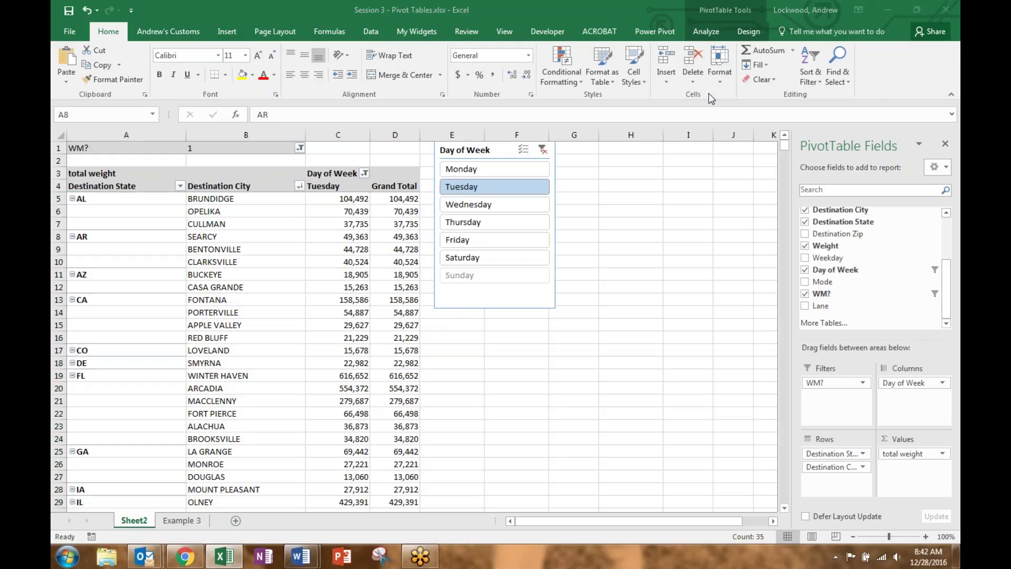